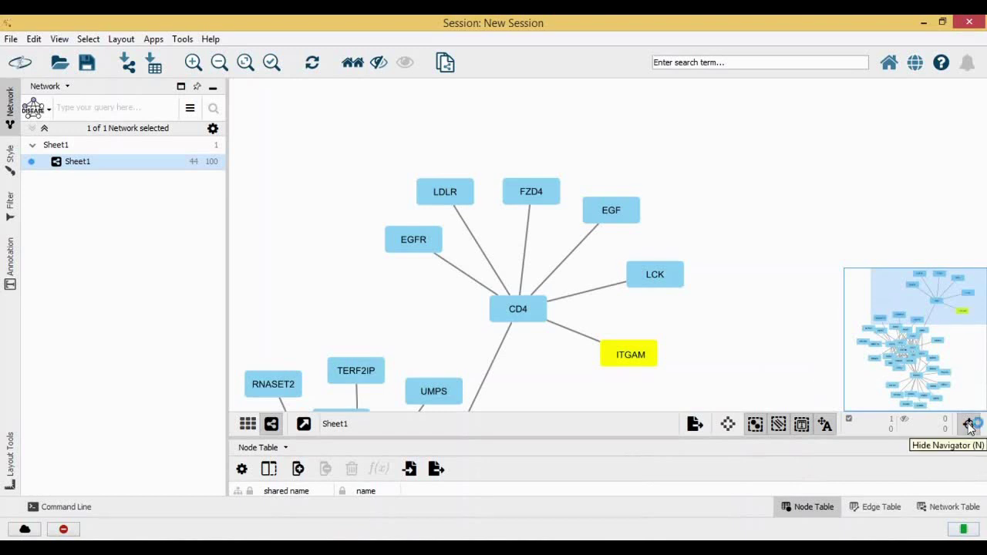
# Toggle the Navigator panel off and on, zoom out and pan, and deselect ITGAM
pyautogui.click(969, 424)
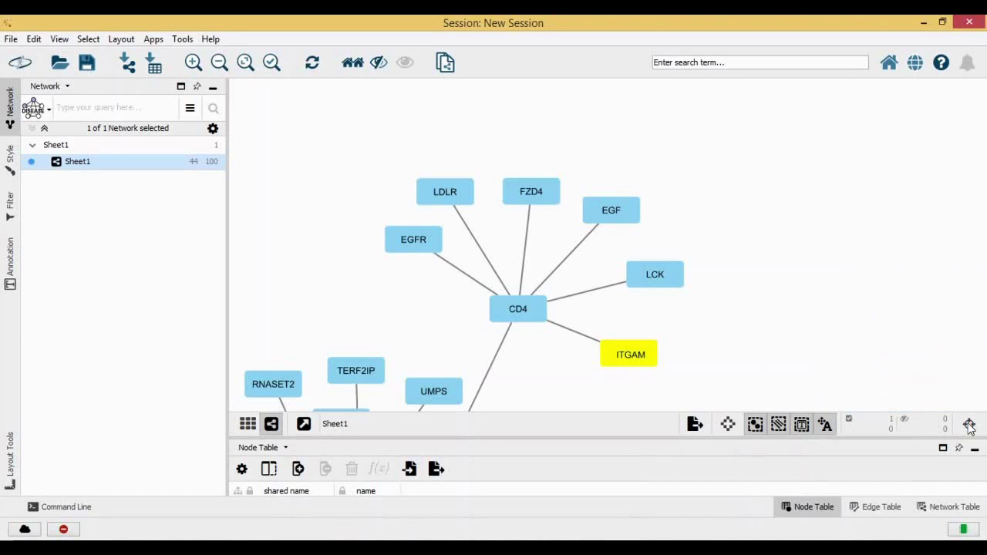
pyautogui.click(969, 424)
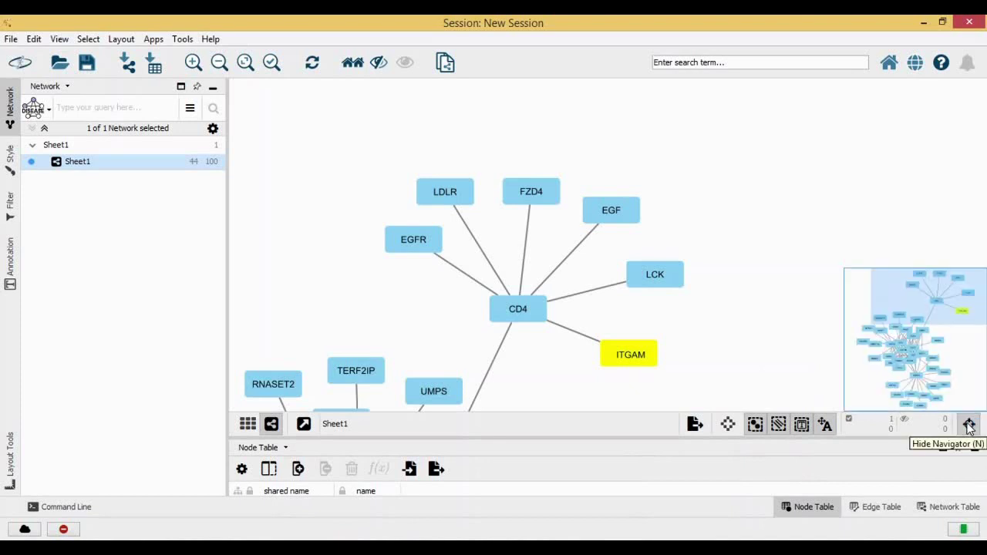
pyautogui.scroll(-2, 945, 339)
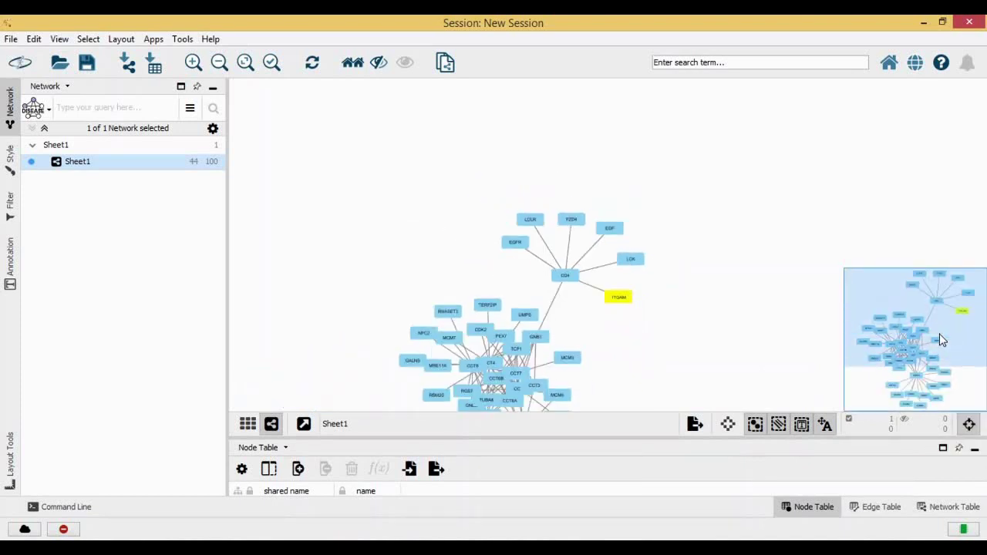
pyautogui.moveTo(375, 288); pyautogui.dragTo(383, 201)
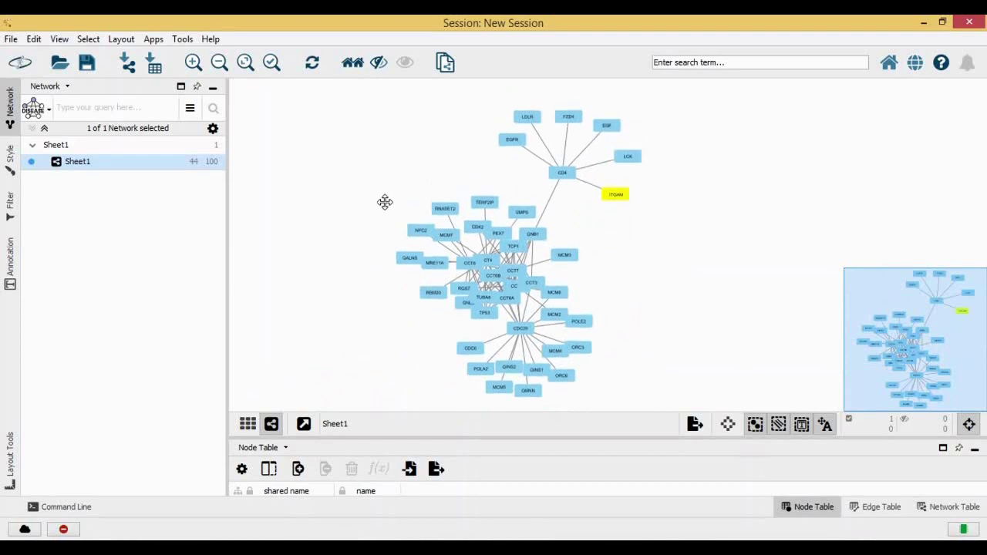
pyautogui.click(721, 289)
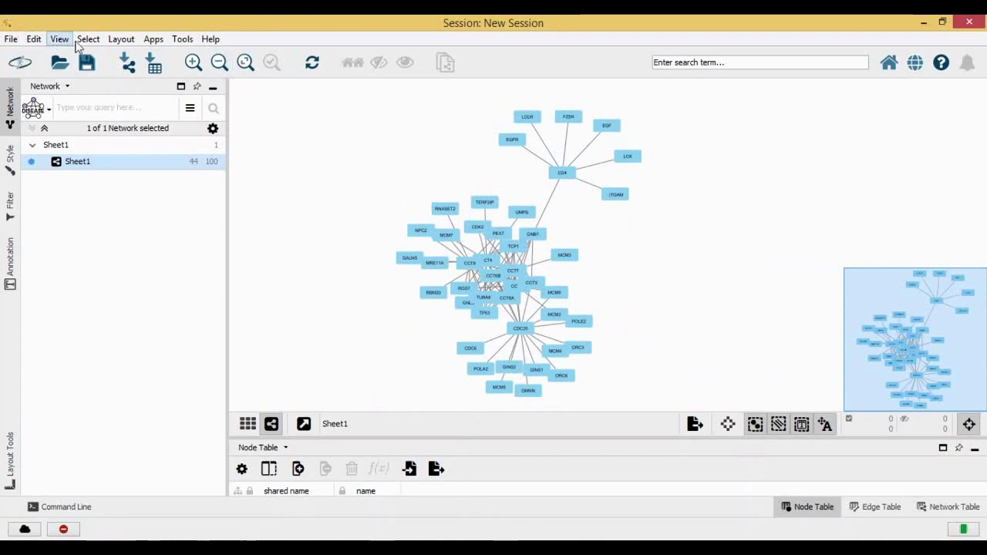
# Apply Grid Layout to the network, then switch it to Hierarchical Layout
pyautogui.click(120, 40)
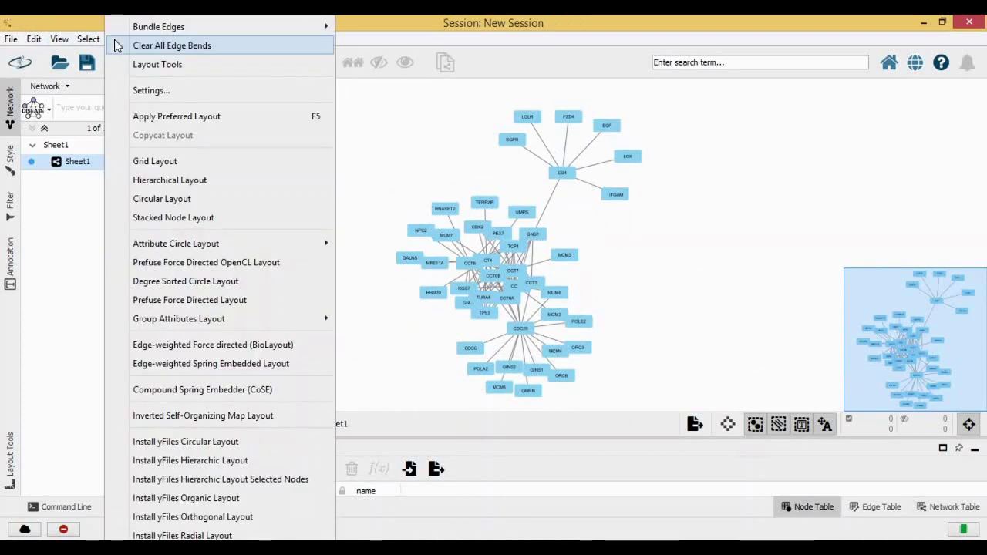
pyautogui.click(229, 163)
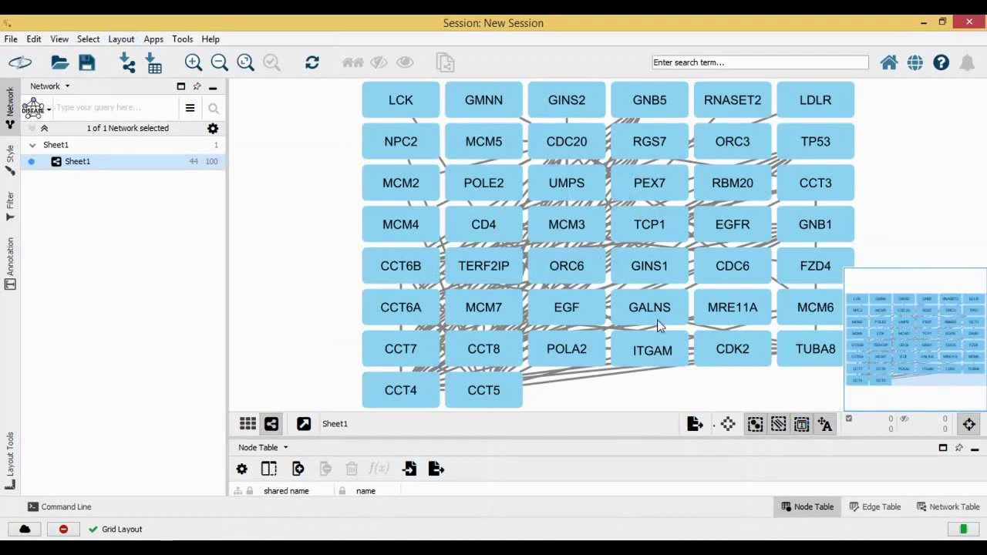
pyautogui.click(121, 38)
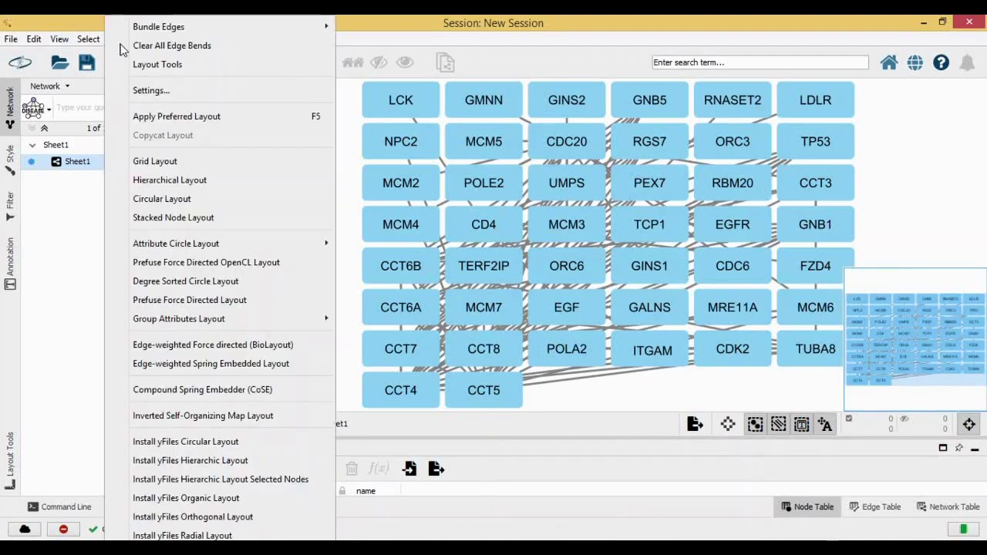
pyautogui.click(174, 182)
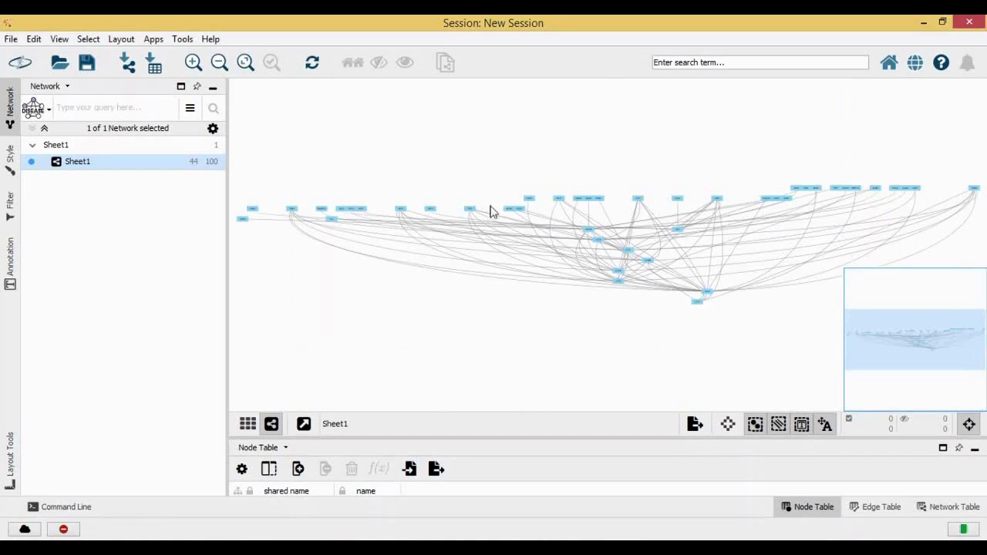
# Try Circular Layout and Stacked Node Layout, then apply the preferred force-directed layout
pyautogui.click(121, 39)
pyautogui.click(177, 198)
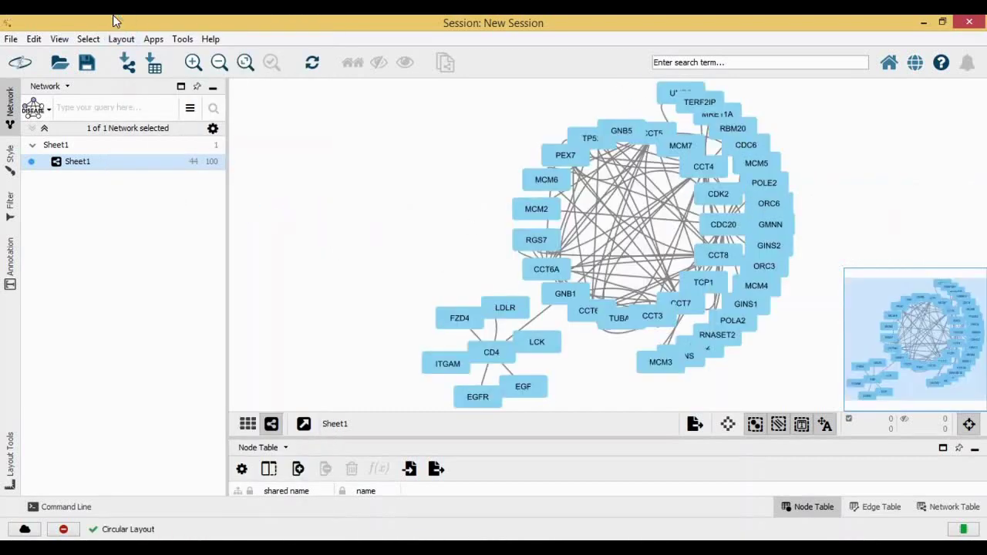
pyautogui.click(121, 39)
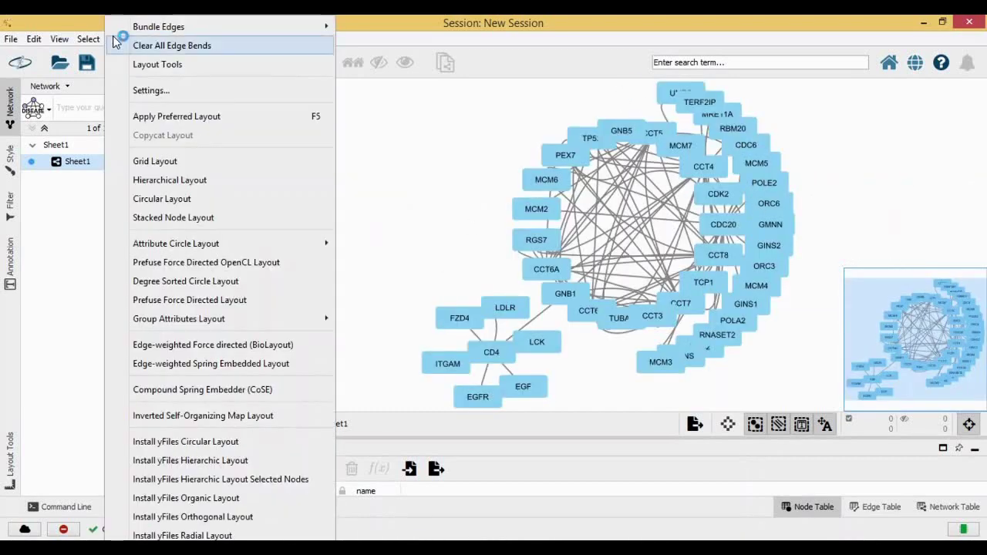
pyautogui.click(205, 217)
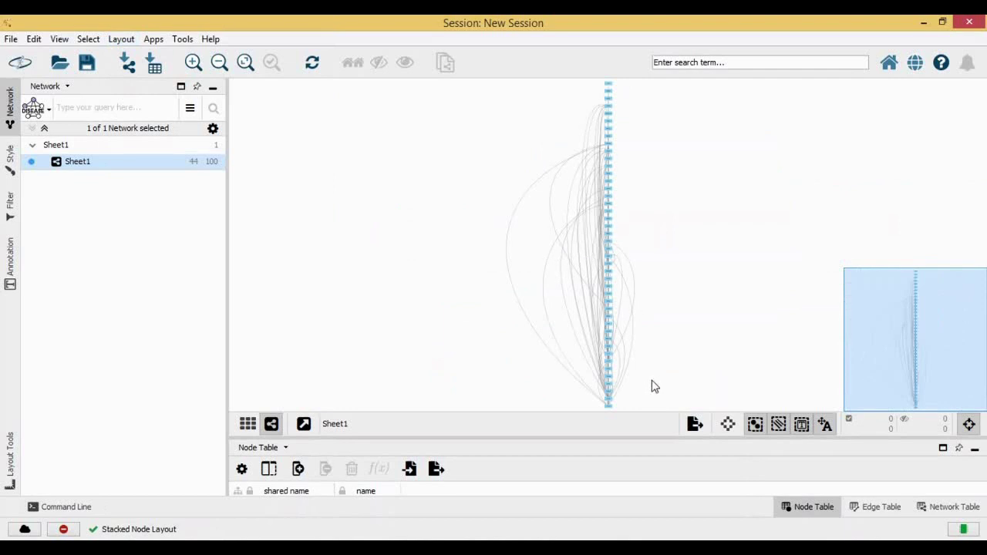
pyautogui.click(123, 40)
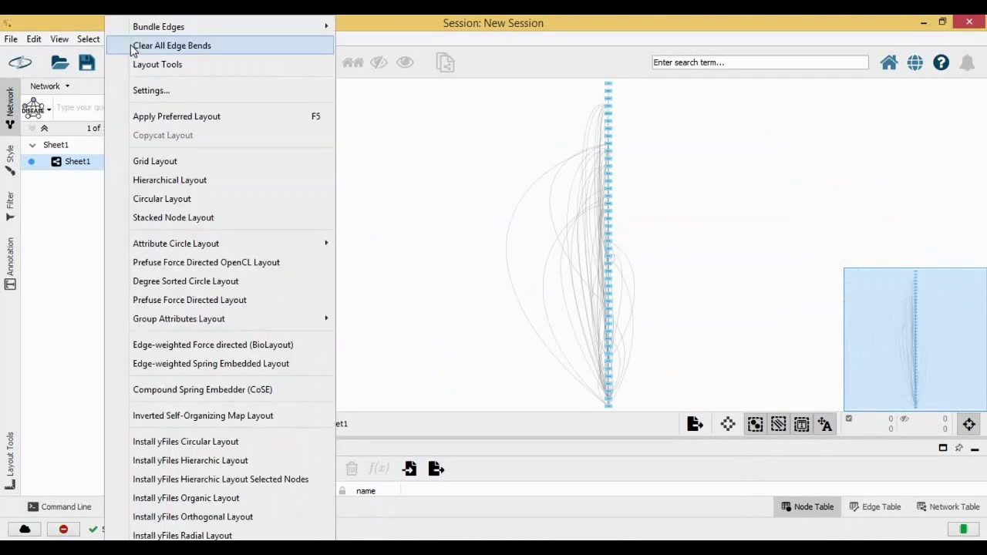
pyautogui.click(199, 125)
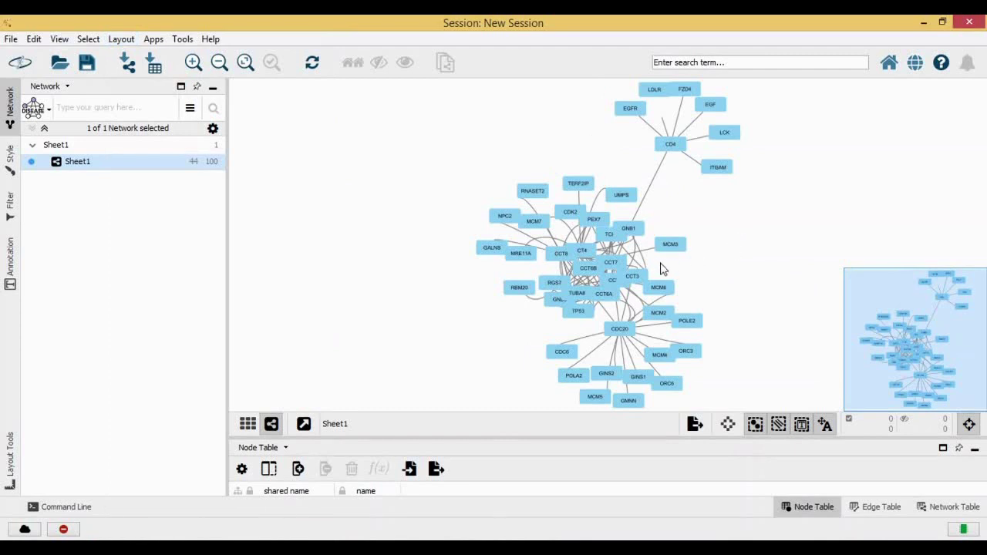
# Pan and zoom to frame the force-directed network, leaving the layout menu unapplied
pyautogui.moveTo(753, 243); pyautogui.dragTo(684, 295)
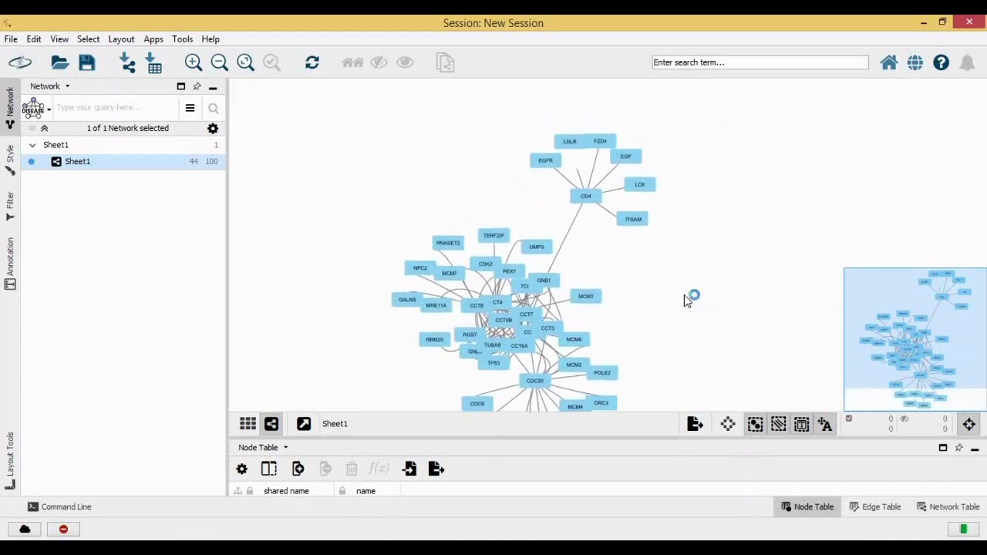
pyautogui.scroll(3, 684, 295)
pyautogui.scroll(-2, 684, 294)
pyautogui.scroll(1, 684, 294)
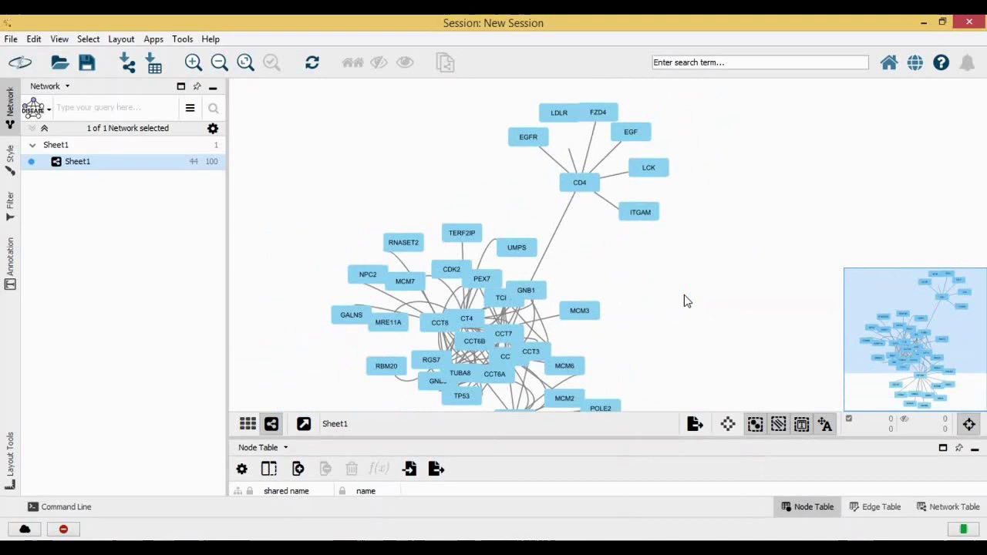
pyautogui.moveTo(650, 321); pyautogui.dragTo(673, 287)
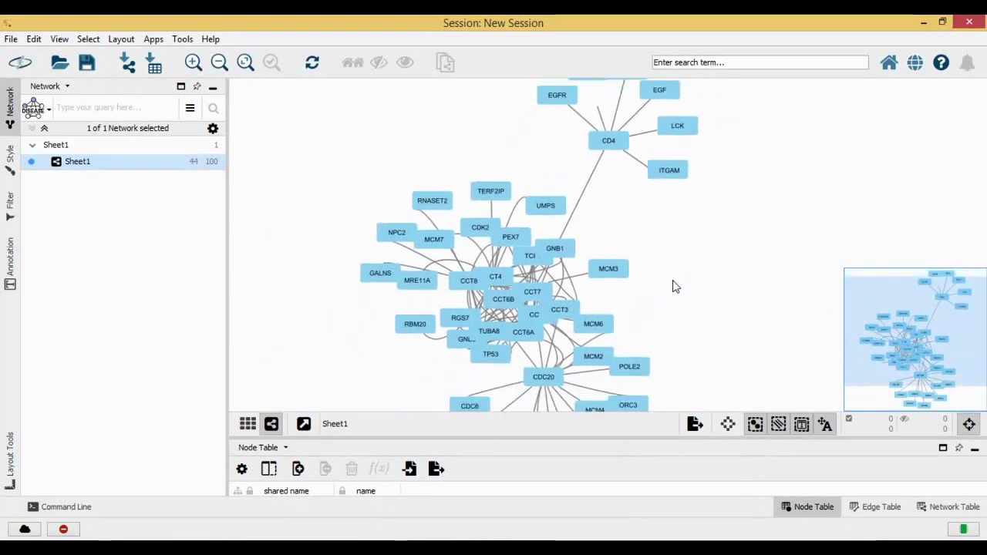
pyautogui.click(121, 39)
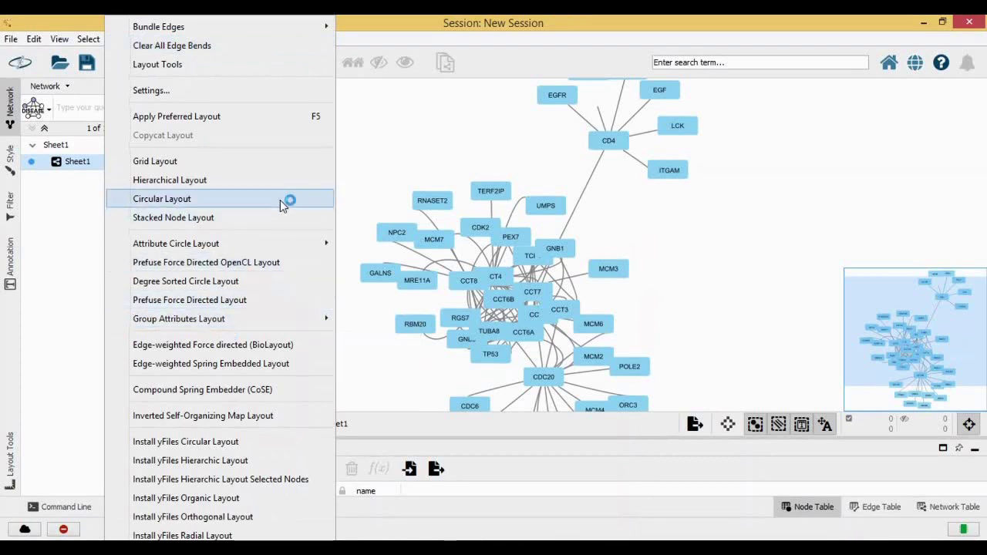
pyautogui.click(394, 166)
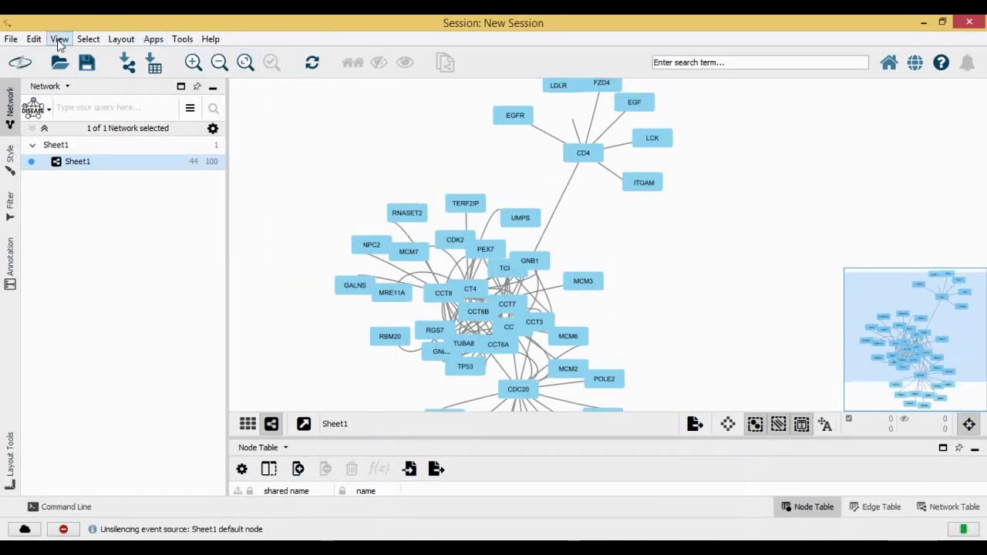
# Remove self-loops from the Sheet1 network and dismiss the completion message
pyautogui.click(35, 40)
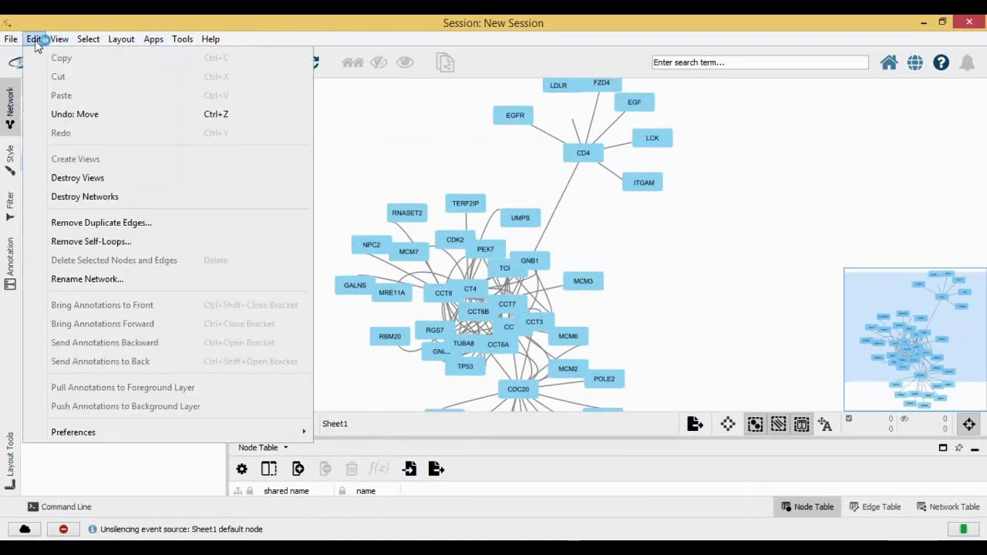
pyautogui.click(123, 241)
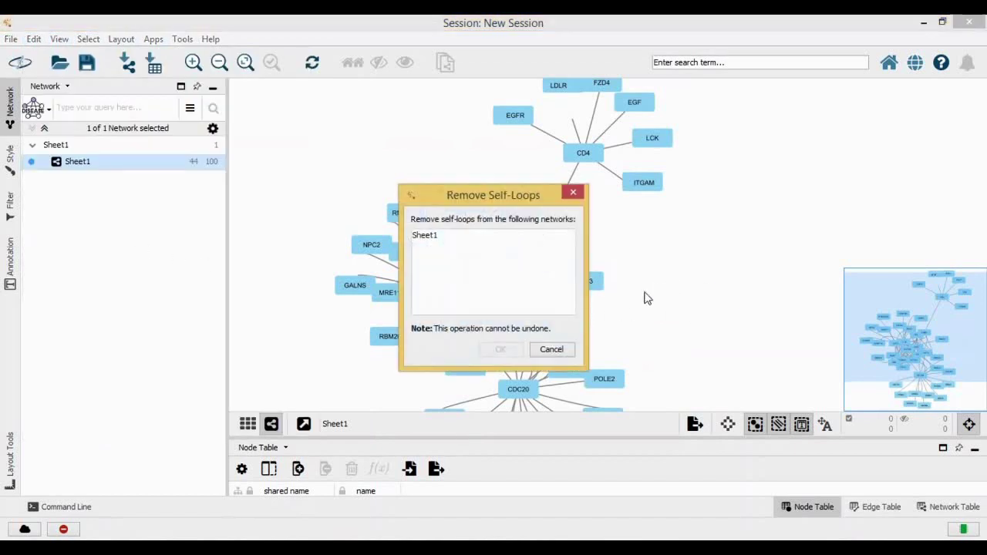
pyautogui.click(446, 236)
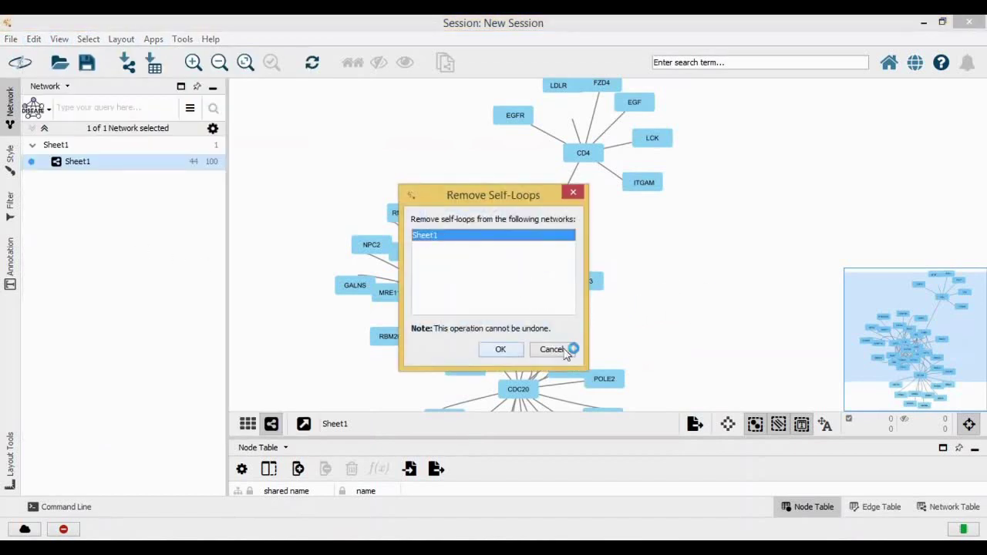
pyautogui.click(500, 351)
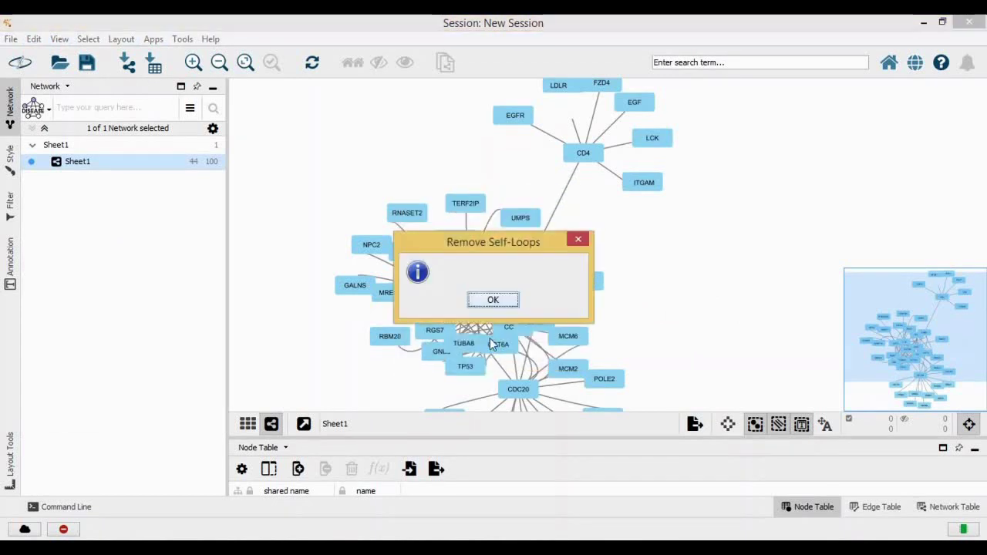
pyautogui.click(497, 303)
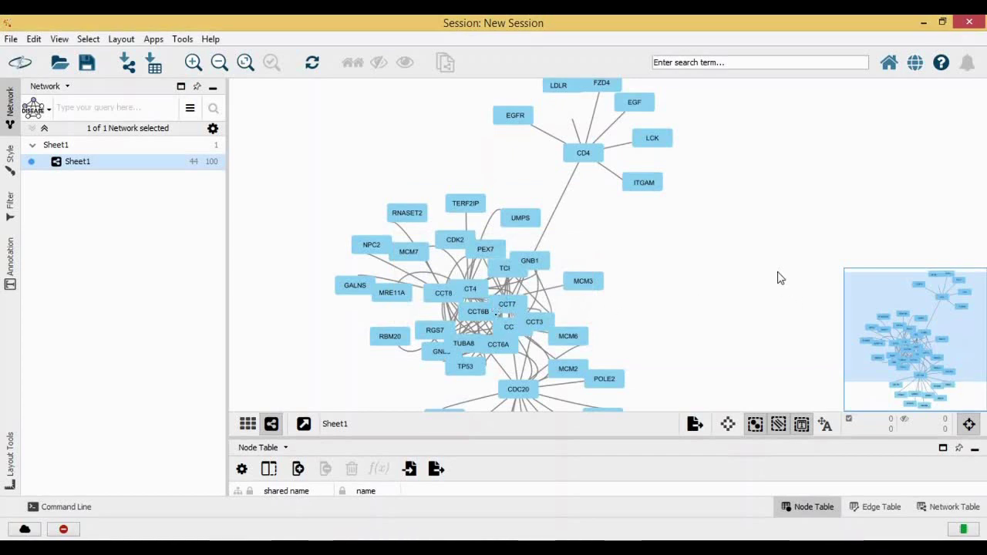
# Pan around the network inspecting the CDC20 and CCT6B hubs, then clear the selection
pyautogui.moveTo(766, 240); pyautogui.dragTo(747, 264)
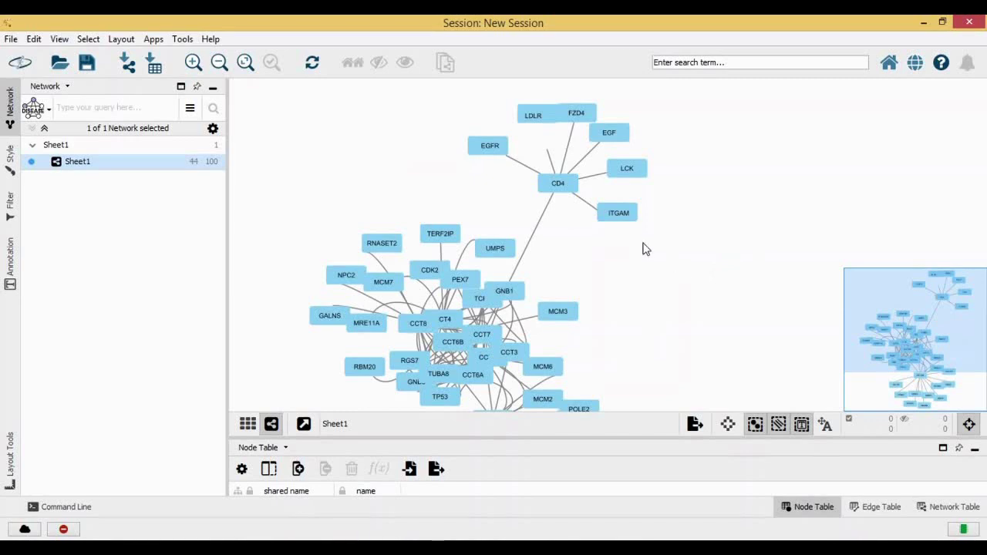
pyautogui.moveTo(650, 289); pyautogui.dragTo(695, 185)
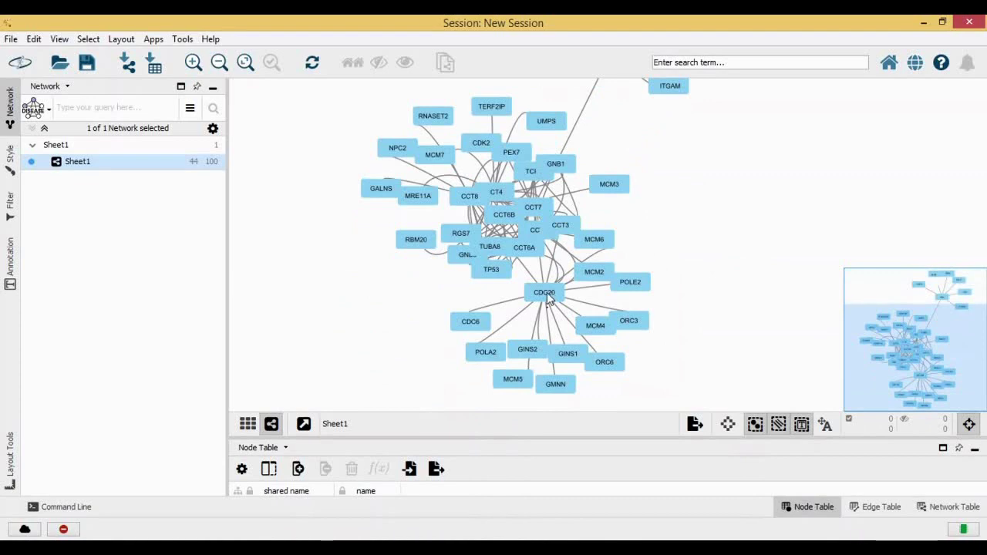
pyautogui.moveTo(547, 295); pyautogui.dragTo(546, 302)
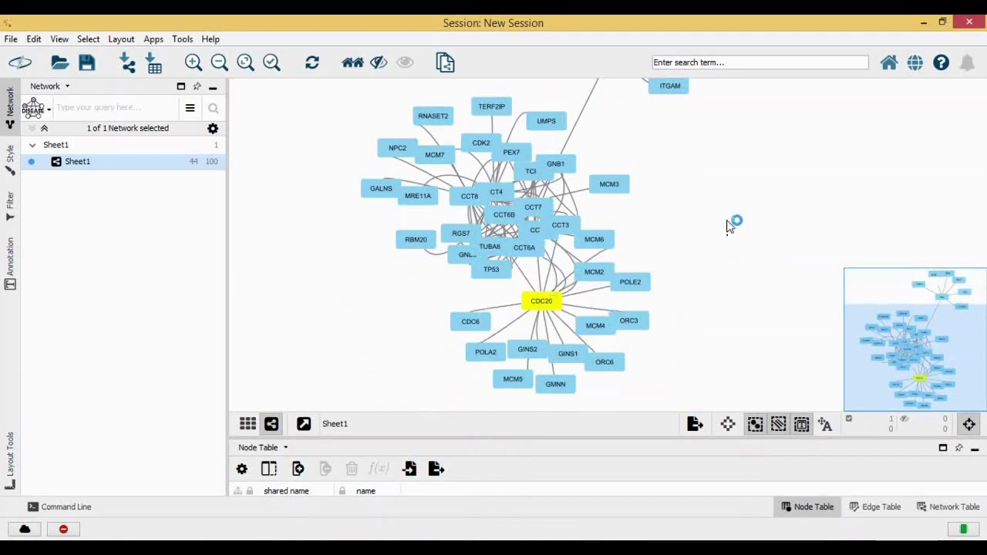
pyautogui.moveTo(734, 223); pyautogui.dragTo(660, 274)
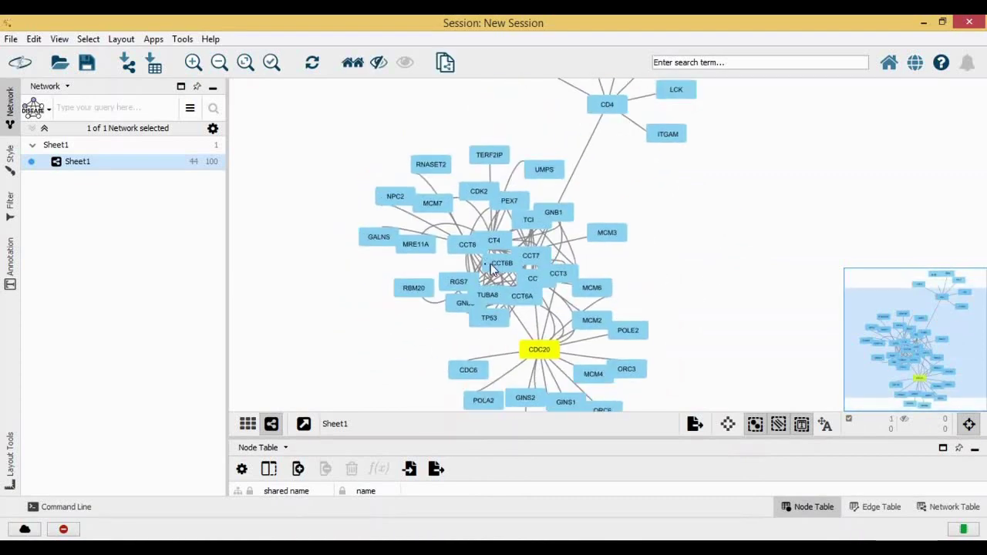
pyautogui.moveTo(493, 266); pyautogui.dragTo(580, 261)
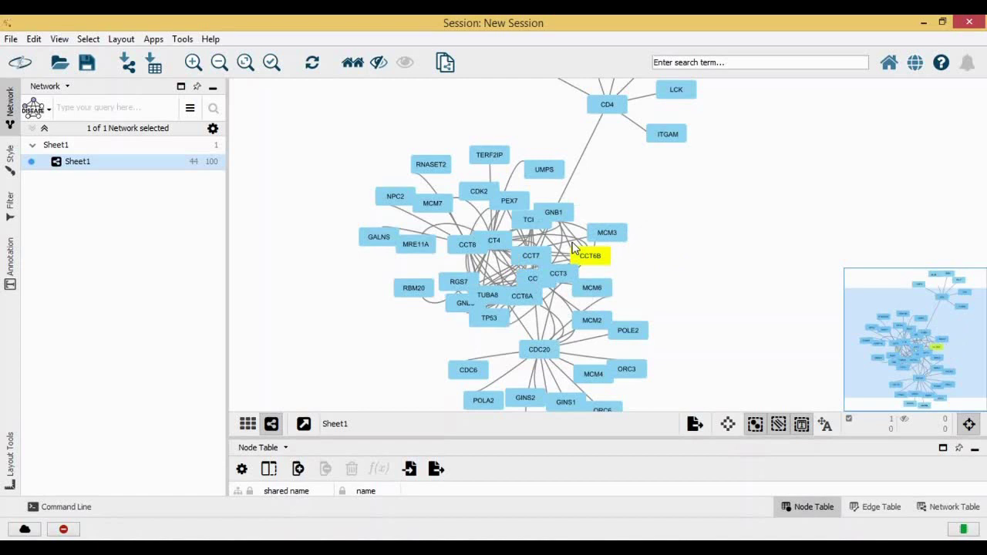
pyautogui.click(718, 272)
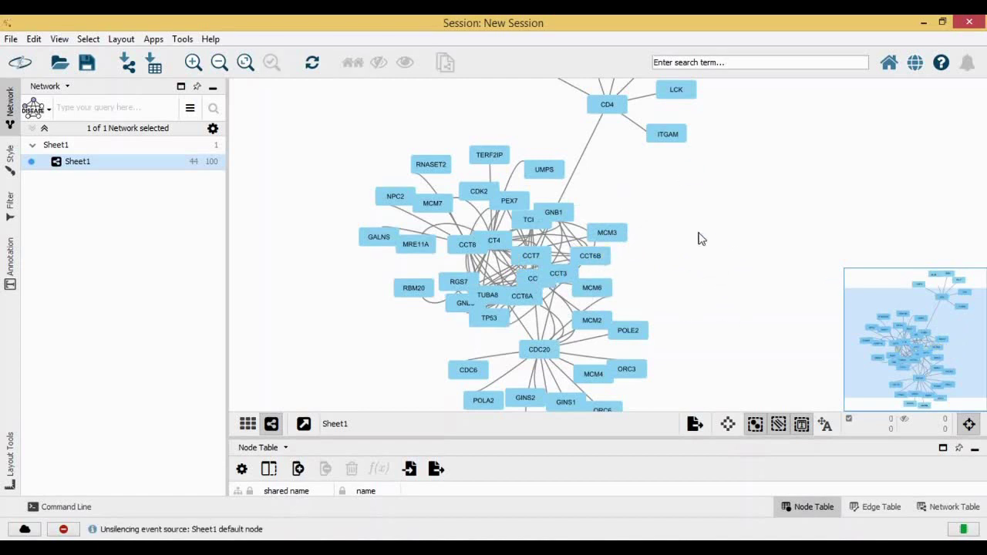
pyautogui.moveTo(754, 193); pyautogui.dragTo(728, 257)
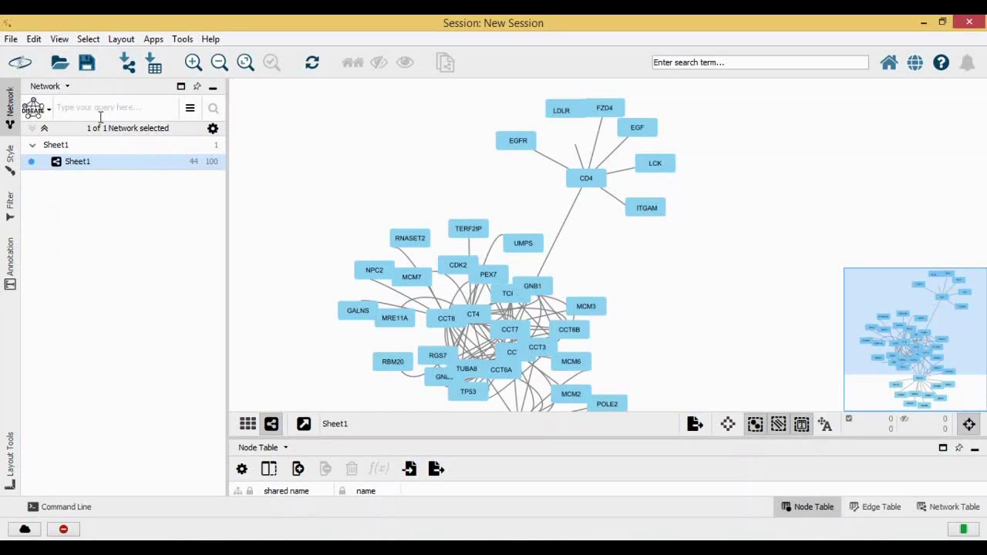
# Show the Style panel and apply the BioPAX_SIF visual style
pyautogui.click(12, 165)
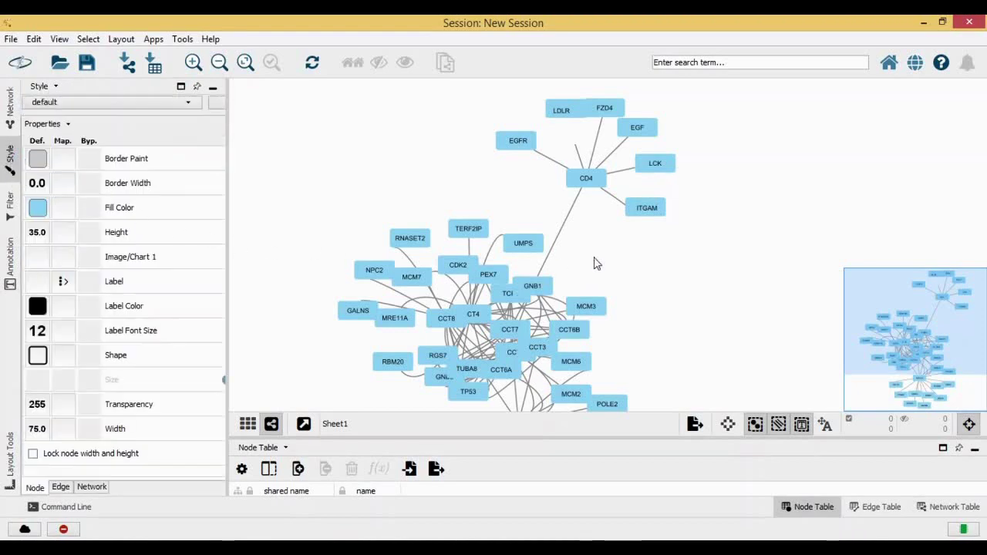
pyautogui.moveTo(687, 324); pyautogui.dragTo(666, 326)
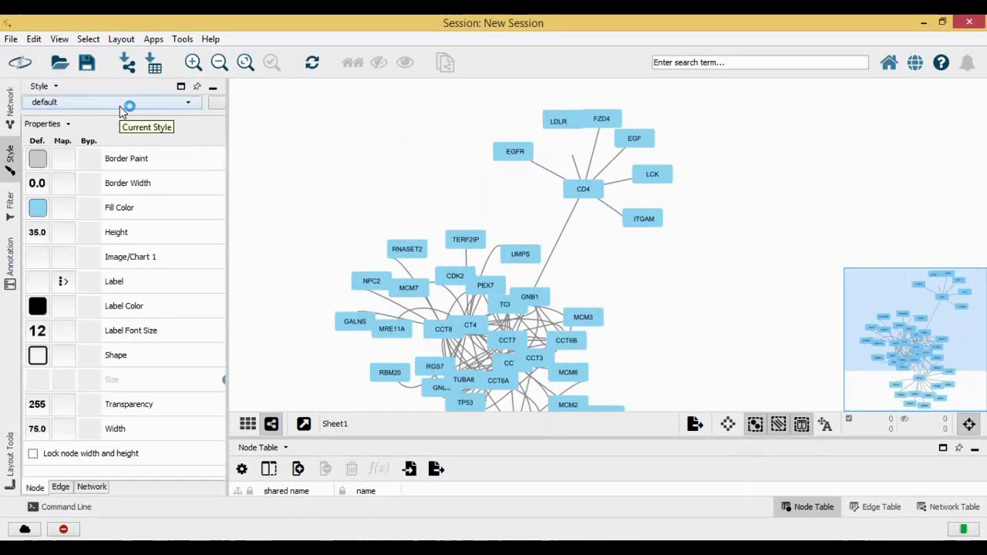
pyautogui.click(71, 106)
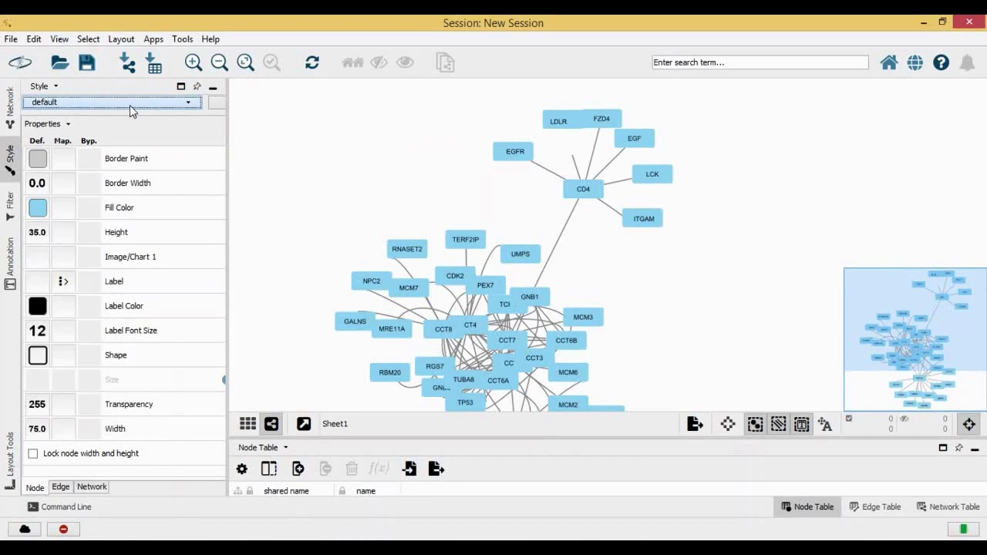
pyautogui.click(187, 104)
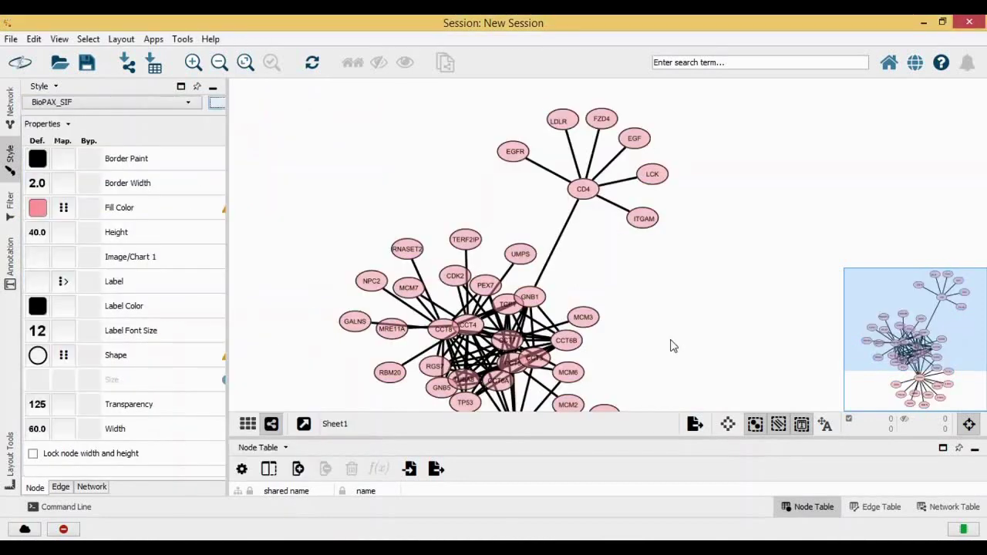
pyautogui.click(87, 104)
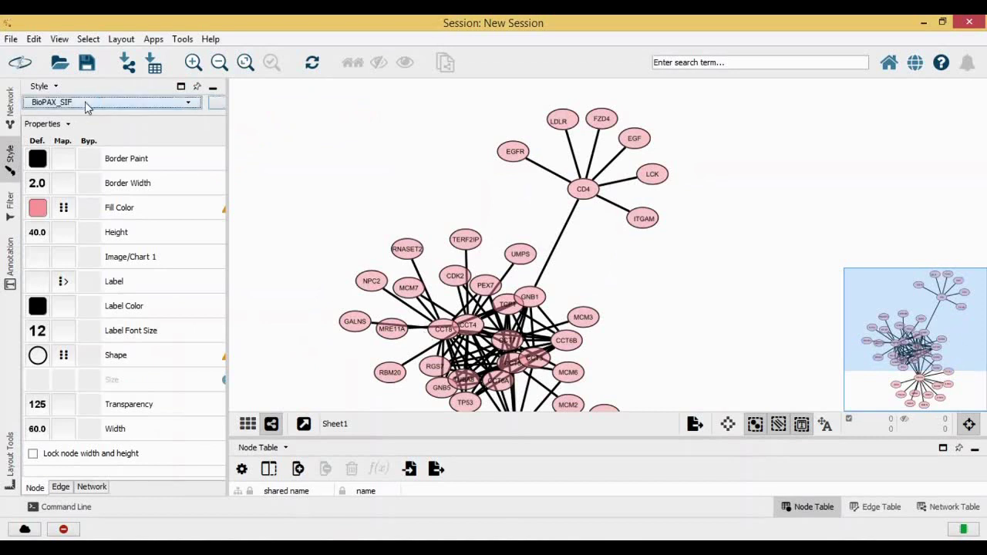
# Try the default black style, then revert to the default visual style
pyautogui.click(182, 107)
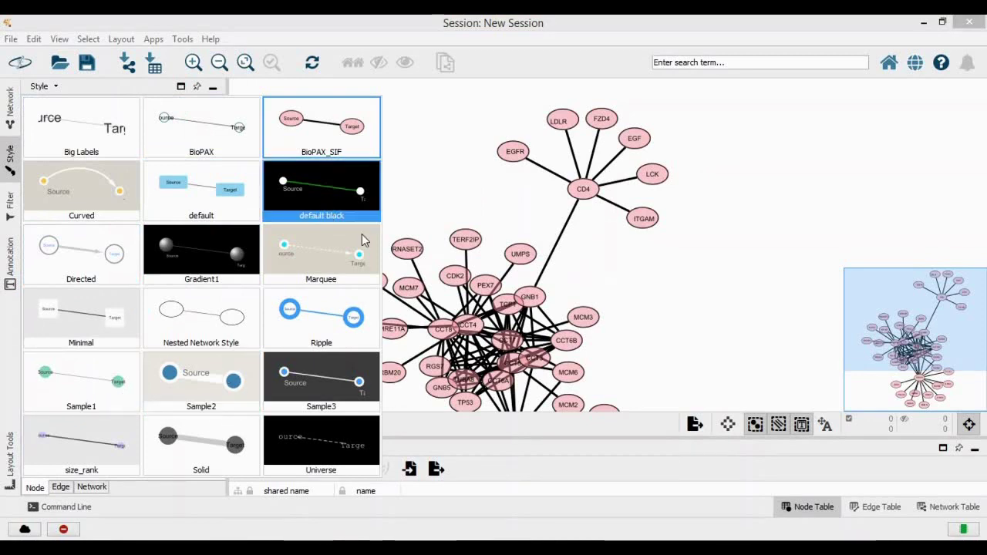
pyautogui.click(648, 322)
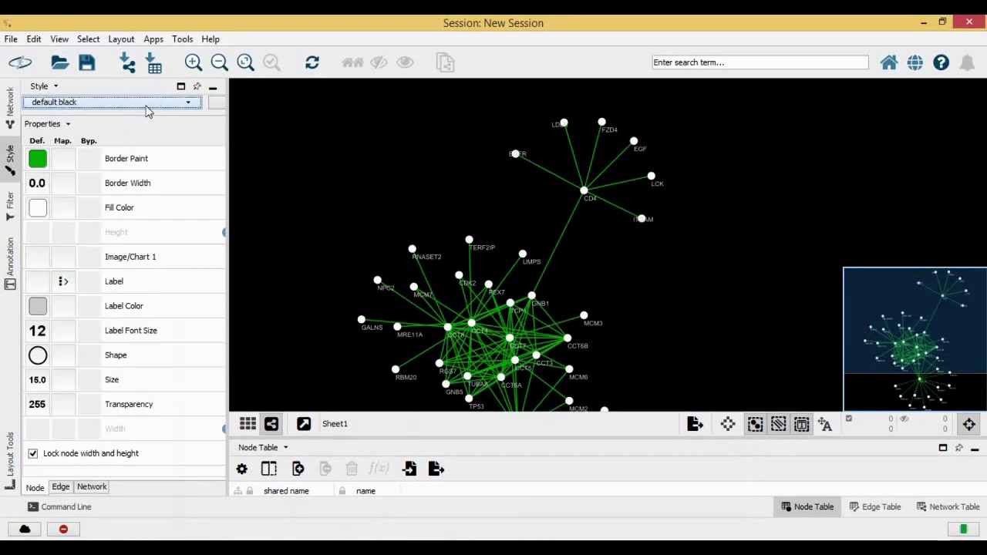
pyautogui.click(154, 103)
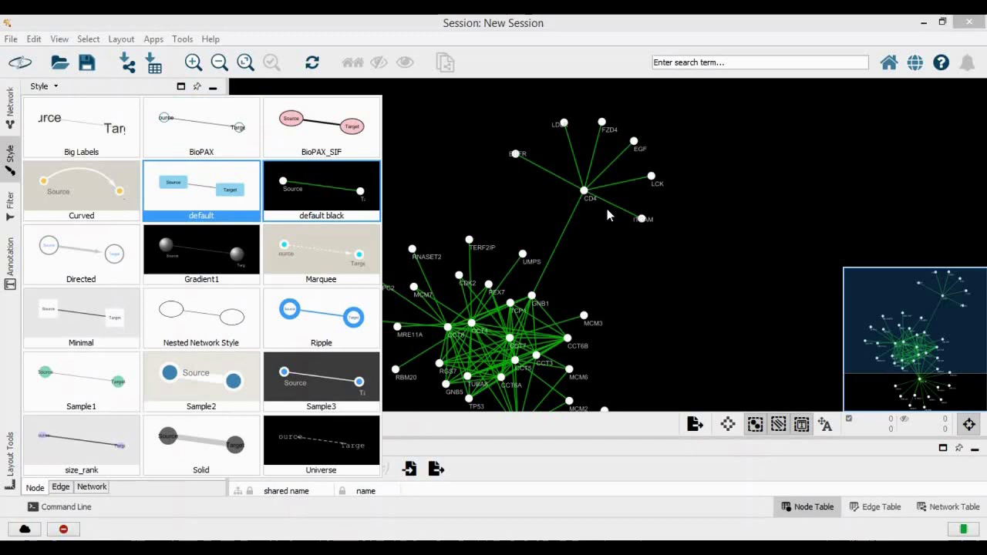
pyautogui.click(242, 218)
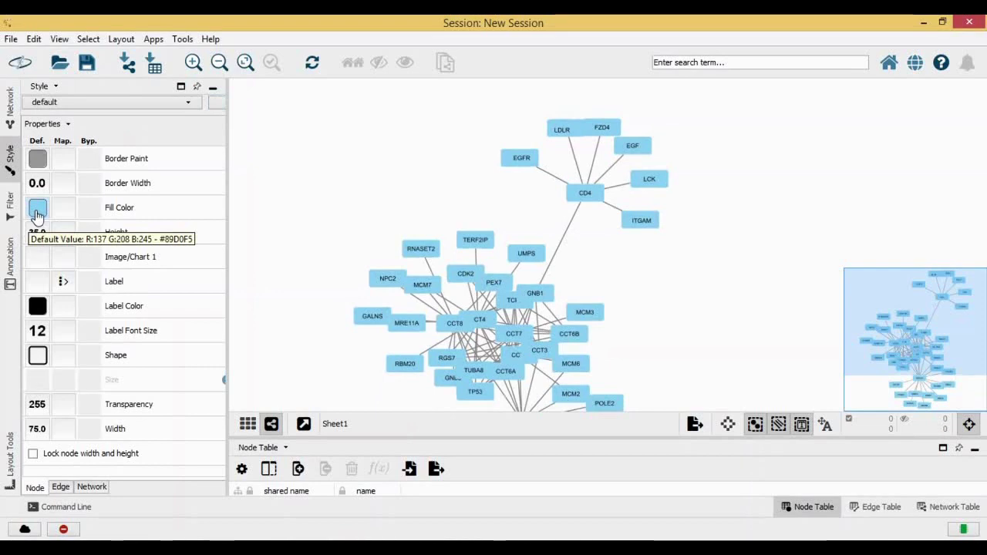
# Set the default node fill colour to yellow
pyautogui.click(37, 213)
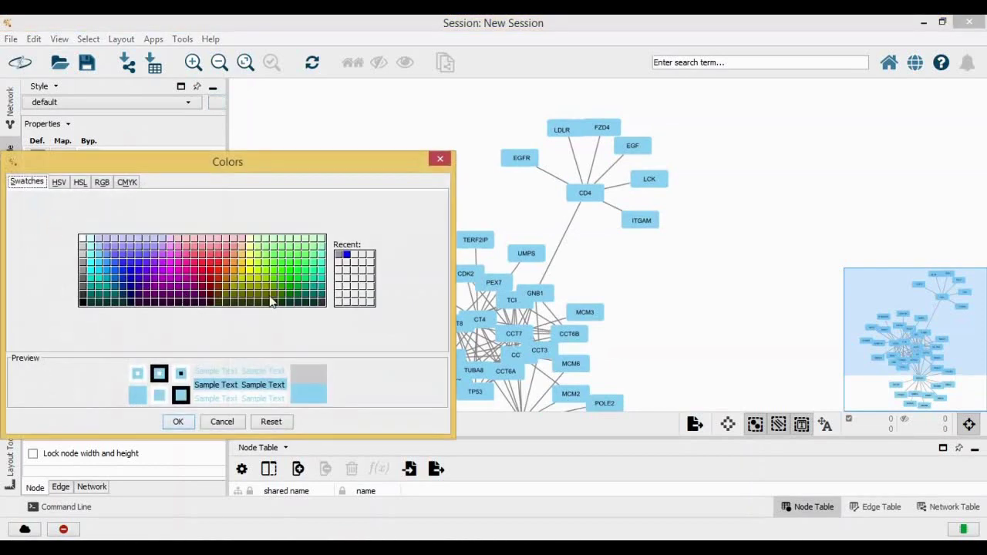
pyautogui.click(249, 270)
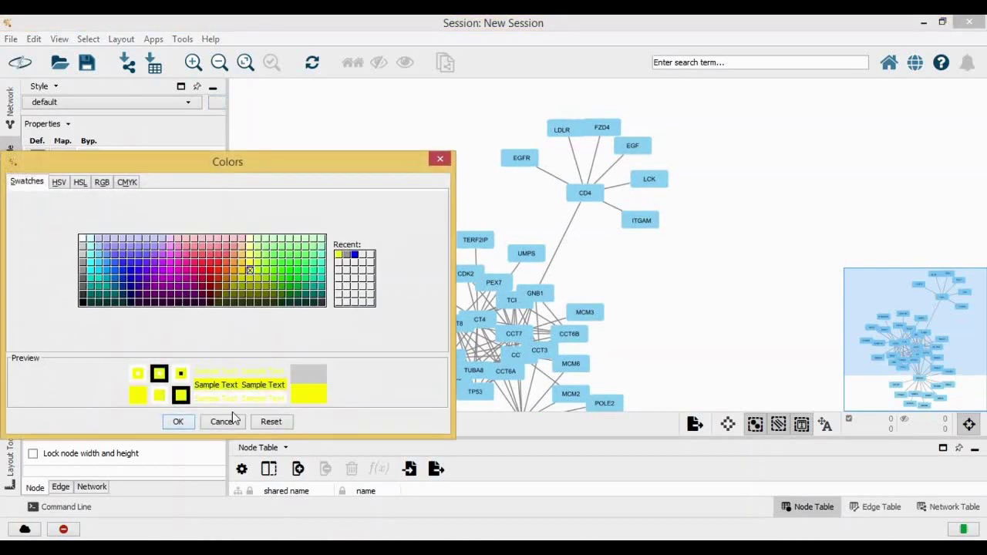
pyautogui.click(178, 422)
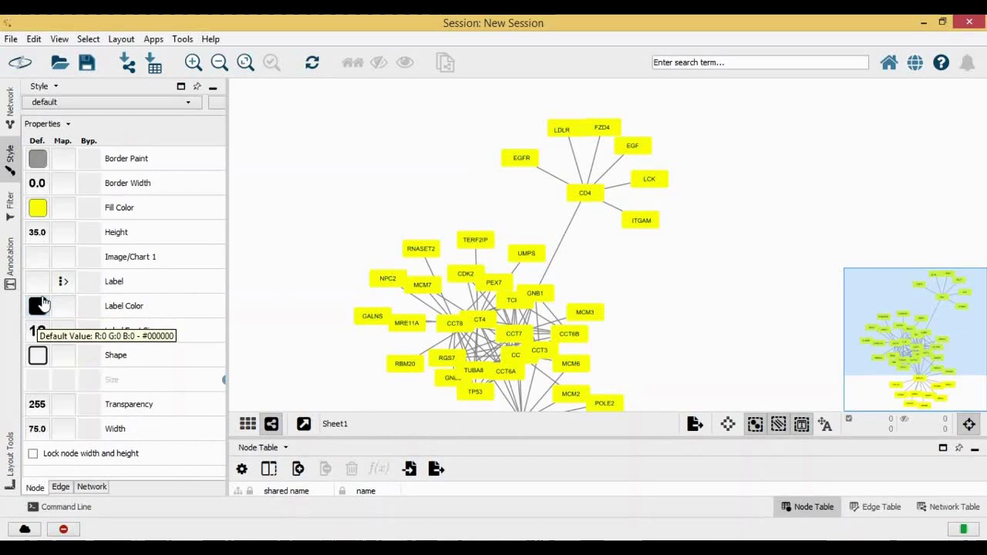
# Change the default node shape to Ellipse
pyautogui.click(38, 357)
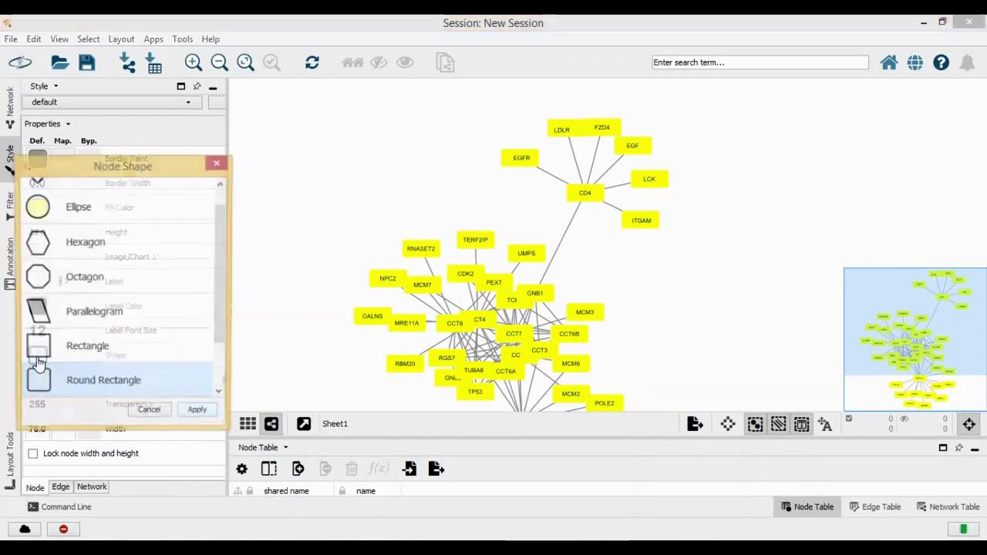
pyautogui.click(96, 217)
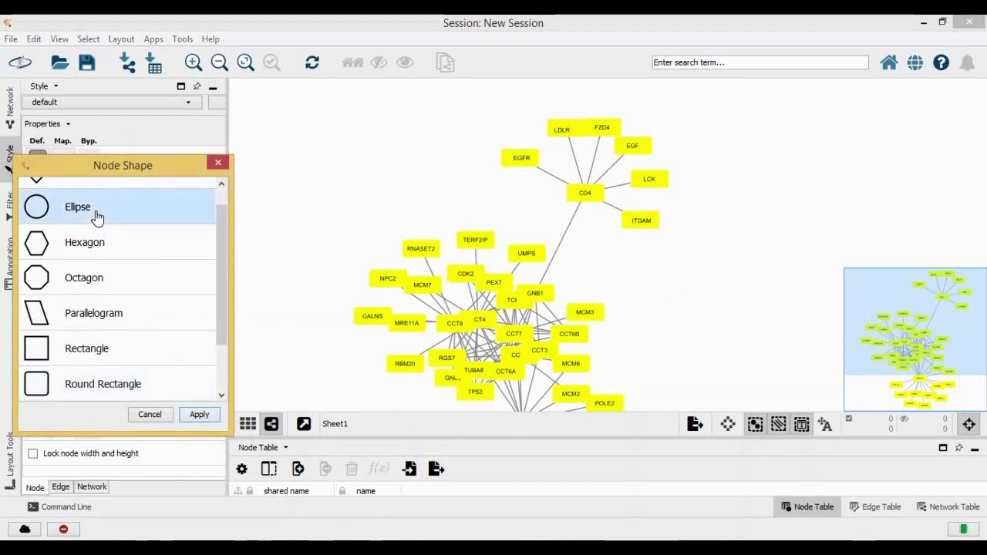
pyautogui.click(182, 415)
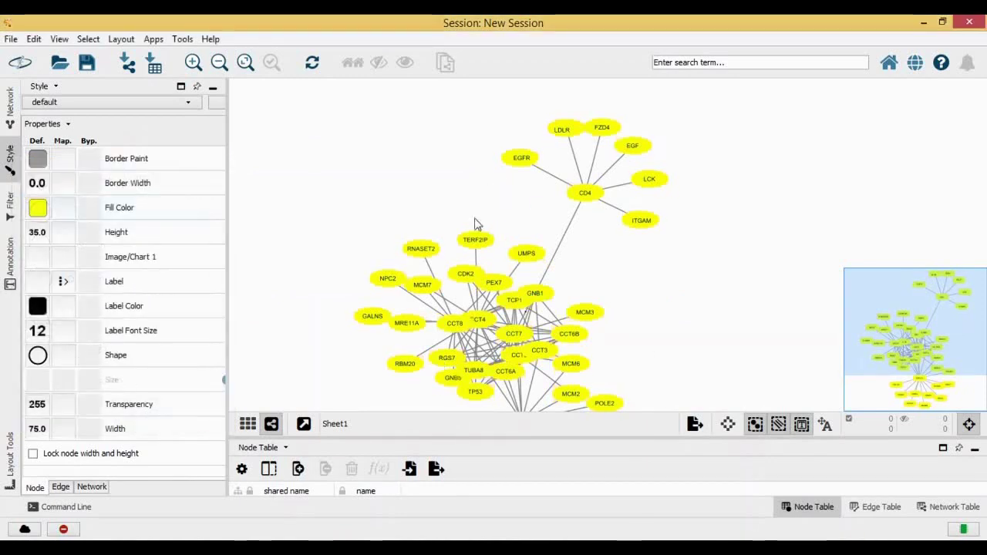
pyautogui.moveTo(650, 315)
pyautogui.mouseDown()
pyautogui.moveTo(674, 209)
pyautogui.moveTo(646, 316)
pyautogui.mouseUp()
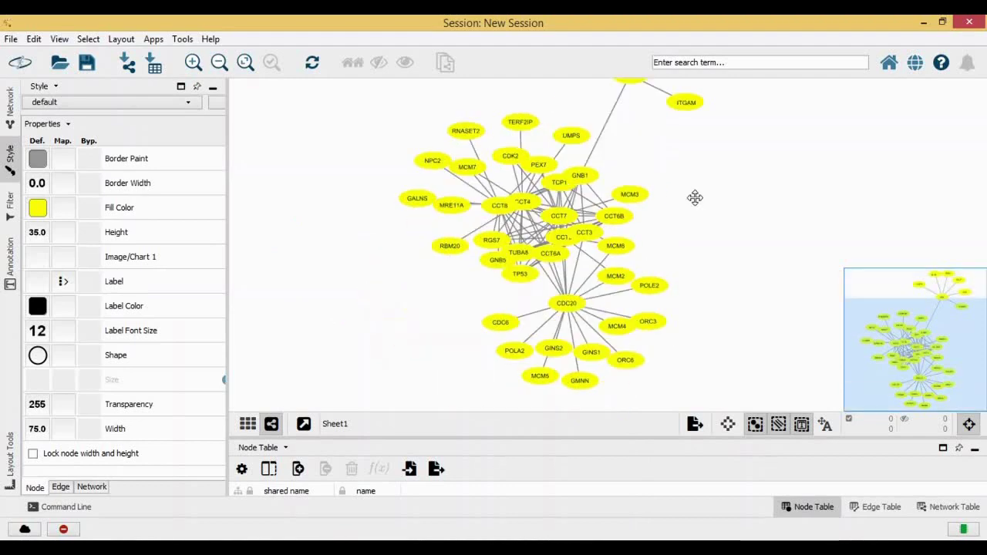
# Set the default node label colour to red
pyautogui.click(37, 308)
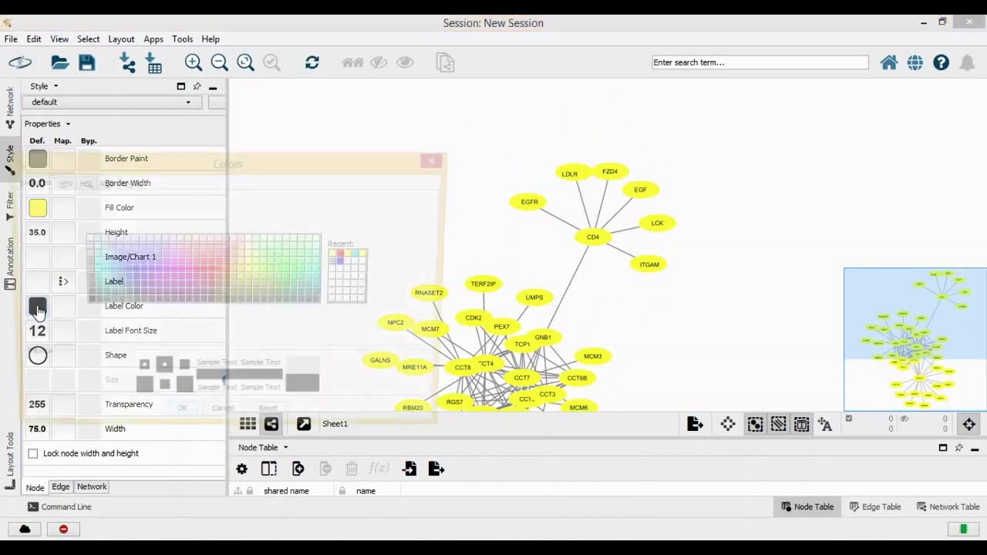
pyautogui.click(208, 275)
pyautogui.click(177, 421)
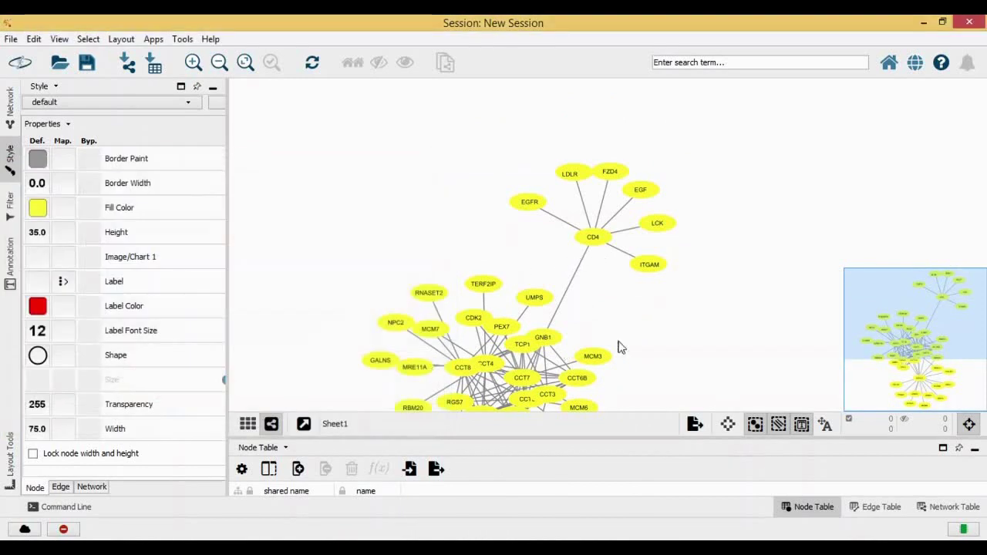
pyautogui.scroll(5, 652, 289)
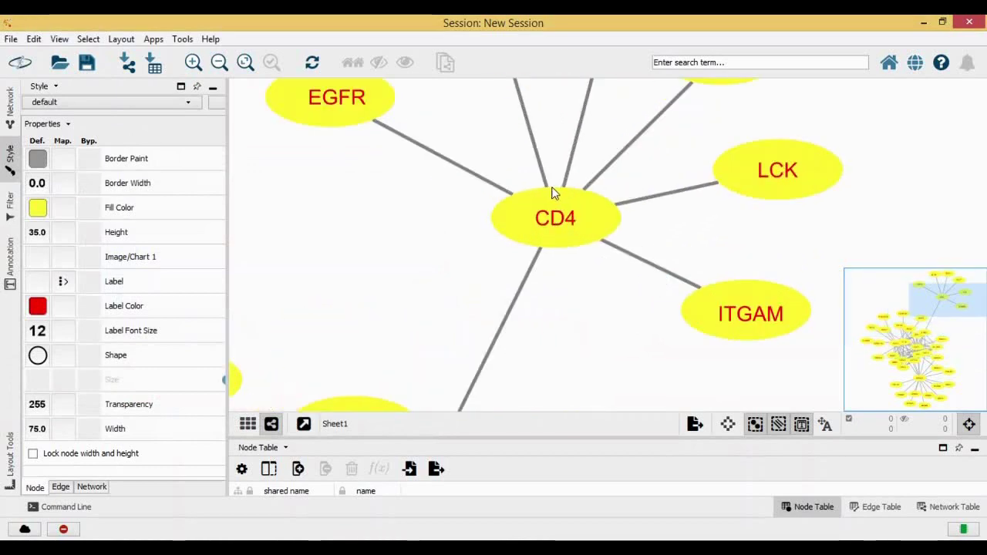
pyautogui.scroll(-4, 583, 300)
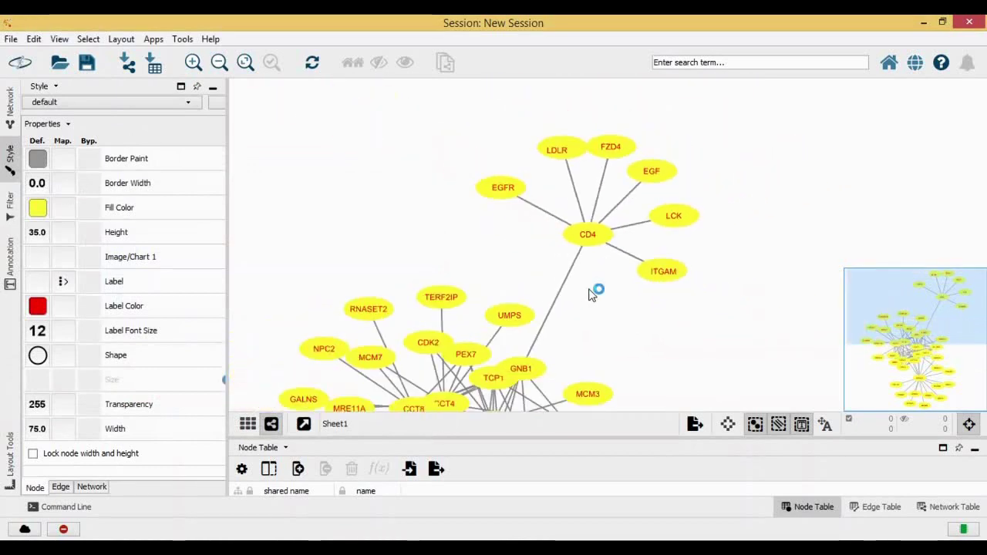
pyautogui.scroll(-1, 607, 254)
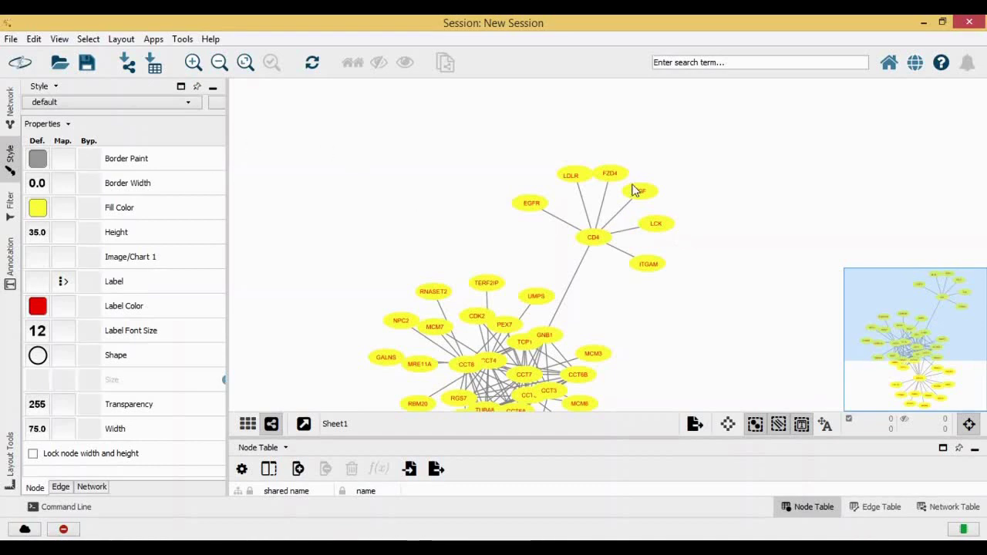
pyautogui.scroll(3, 676, 300)
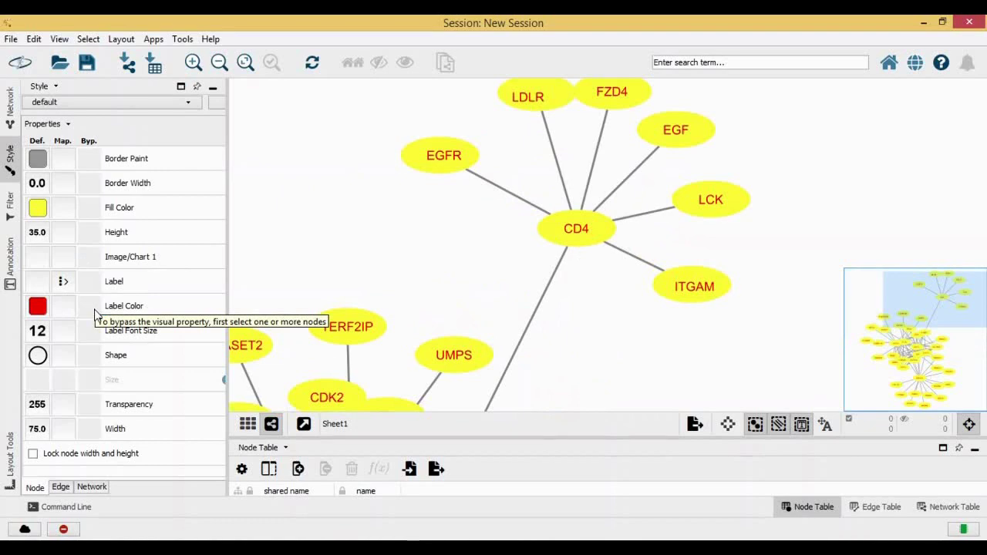
pyautogui.scroll(-6, 606, 276)
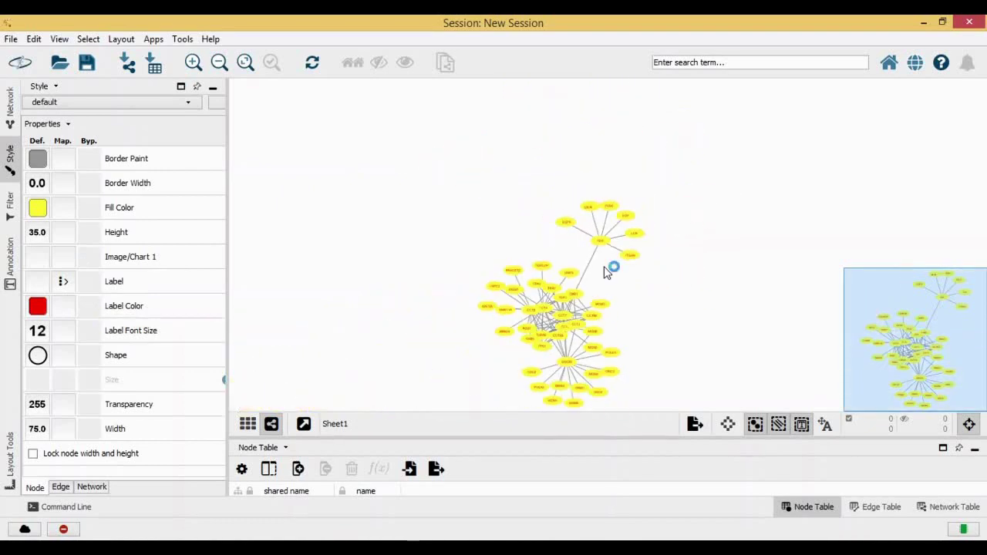
pyautogui.scroll(5, 560, 283)
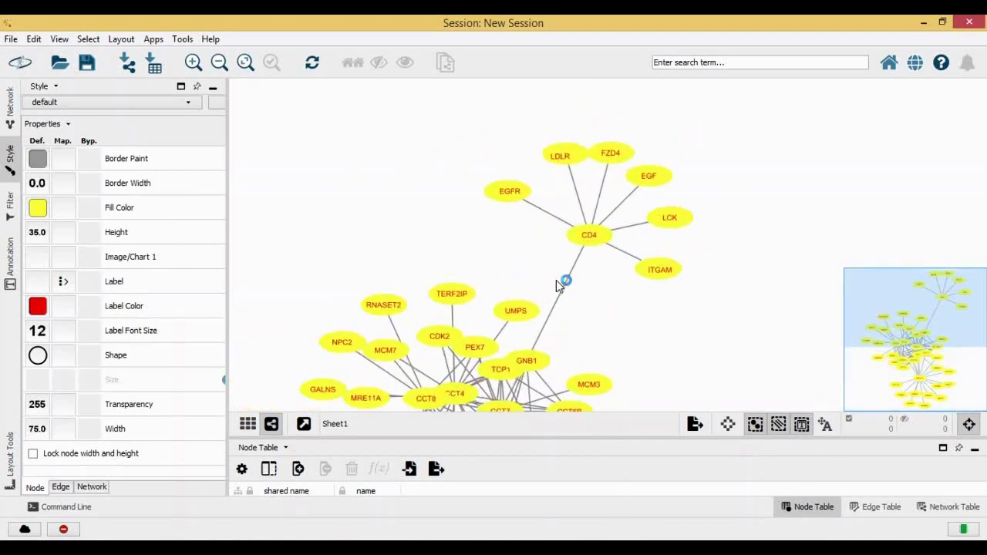
pyautogui.moveTo(593, 306); pyautogui.dragTo(612, 211)
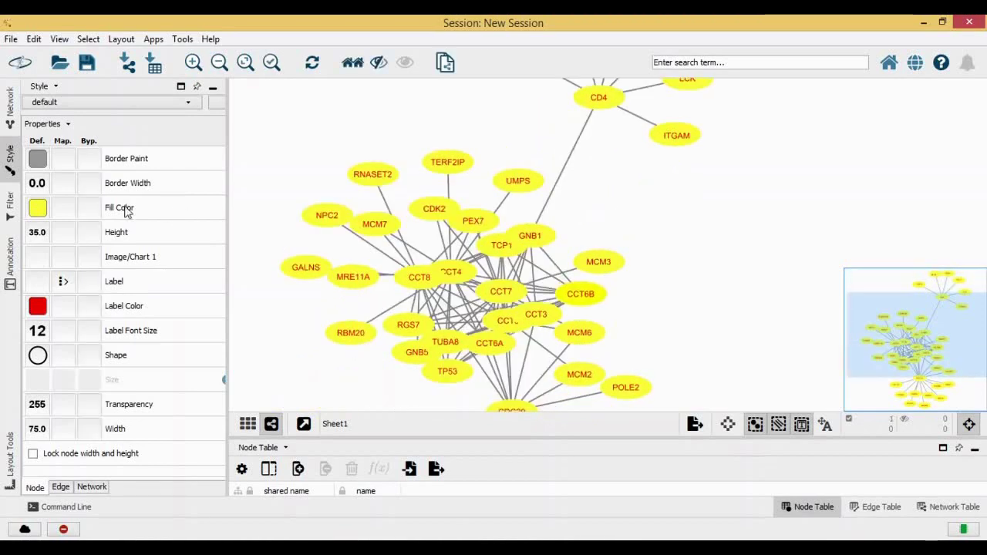
# Change the default node fill colour from yellow to bright green and deselect
pyautogui.click(37, 208)
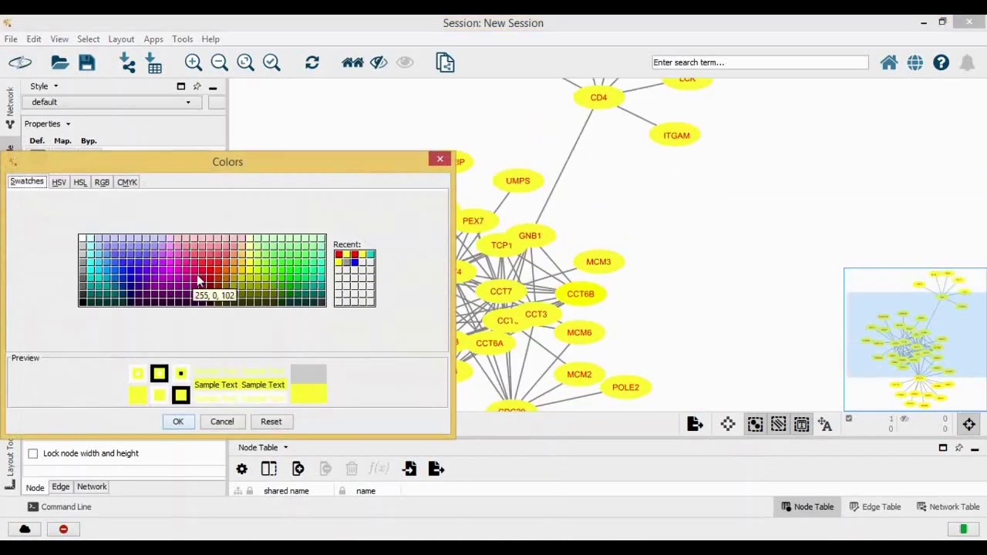
pyautogui.click(313, 270)
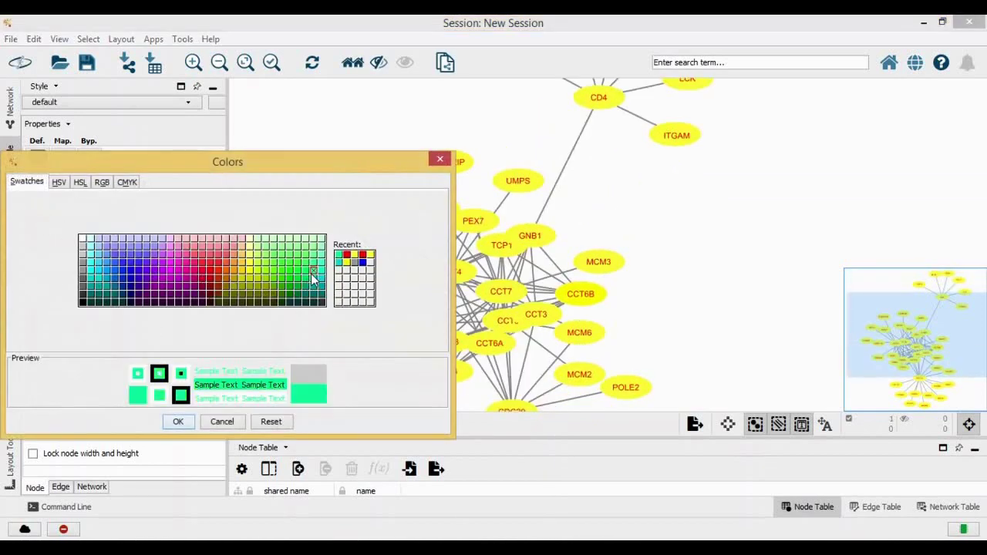
pyautogui.click(177, 423)
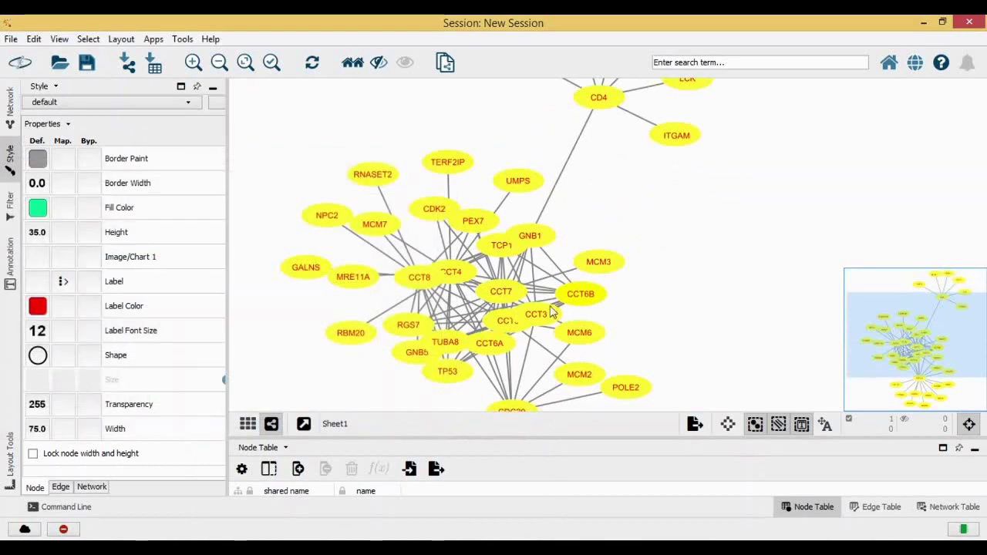
pyautogui.click(637, 294)
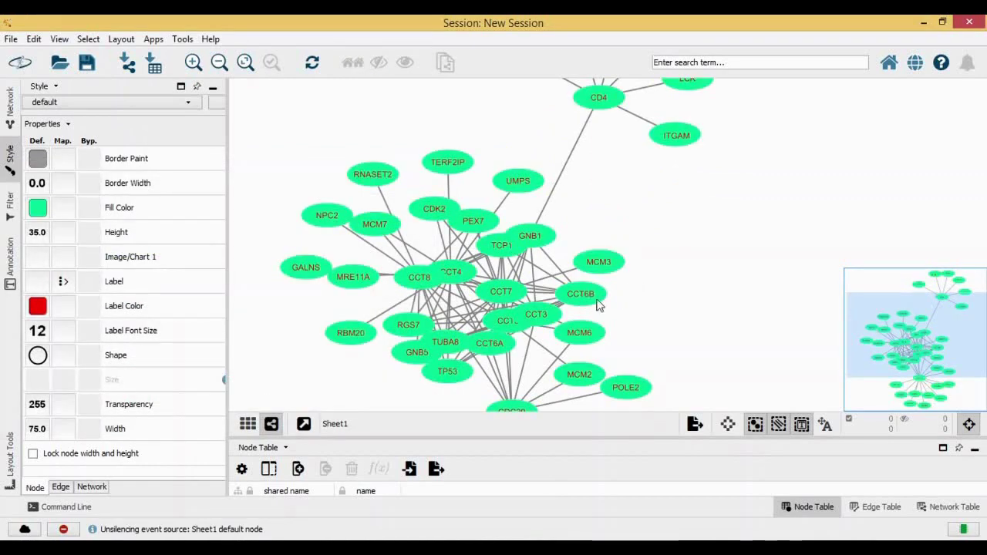
# Move CCT6B right, then drag it with its first undirected neighbours toward the upper right
pyautogui.moveTo(582, 300); pyautogui.dragTo(677, 303)
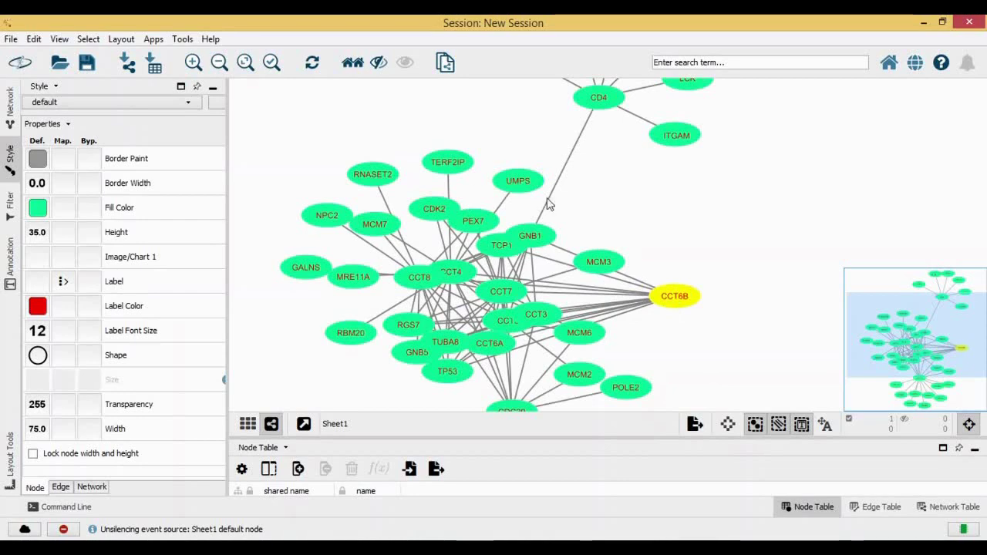
pyautogui.rightClick(672, 300)
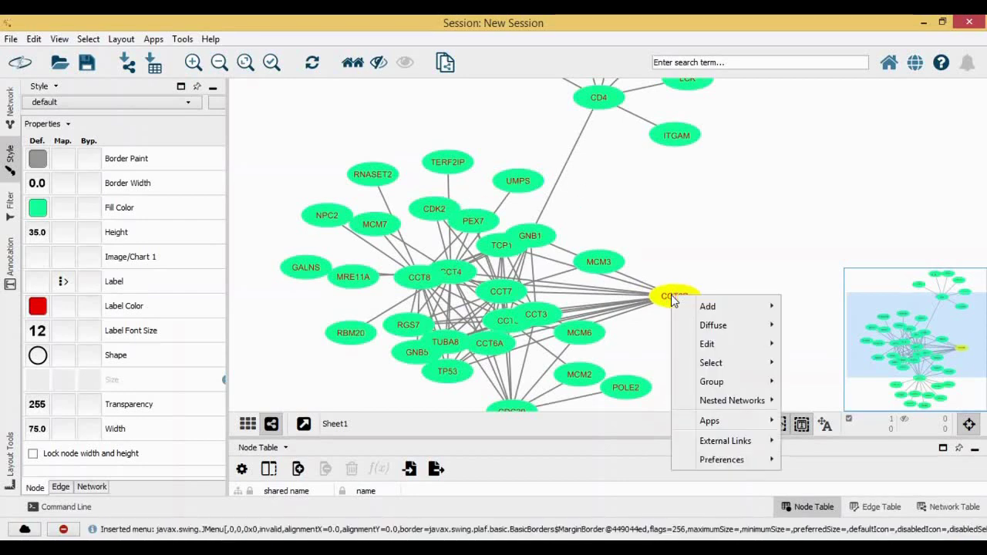
pyautogui.moveTo(736, 364)
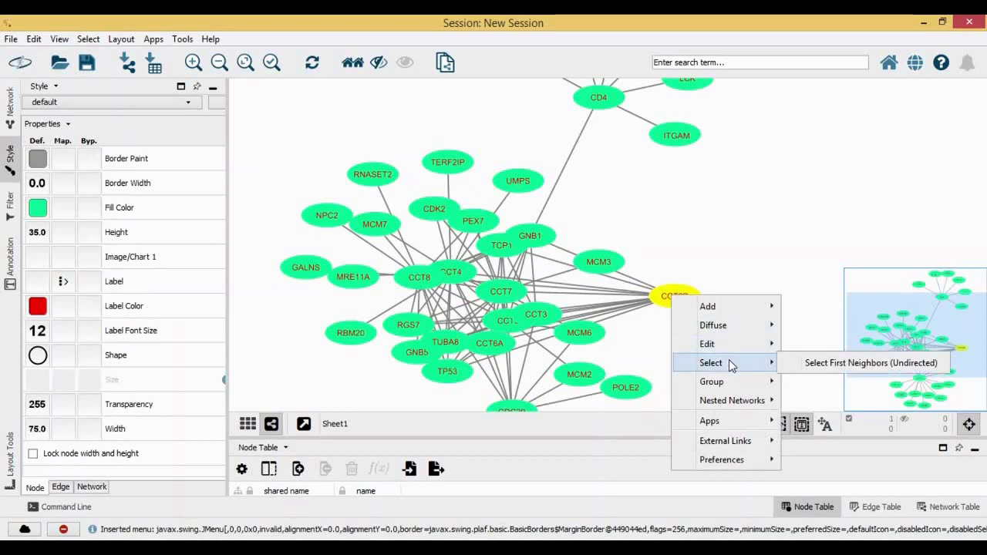
pyautogui.click(842, 370)
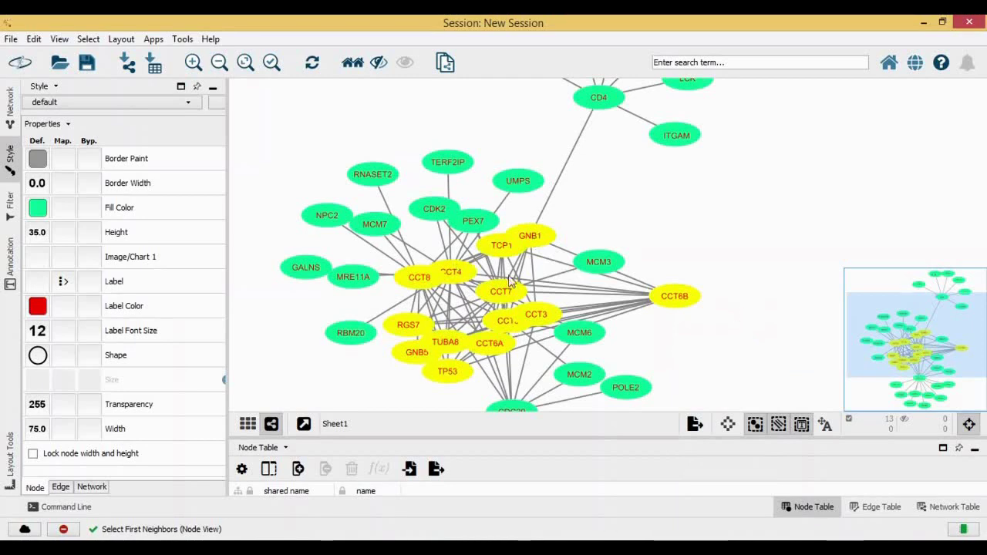
pyautogui.moveTo(528, 242); pyautogui.dragTo(782, 154)
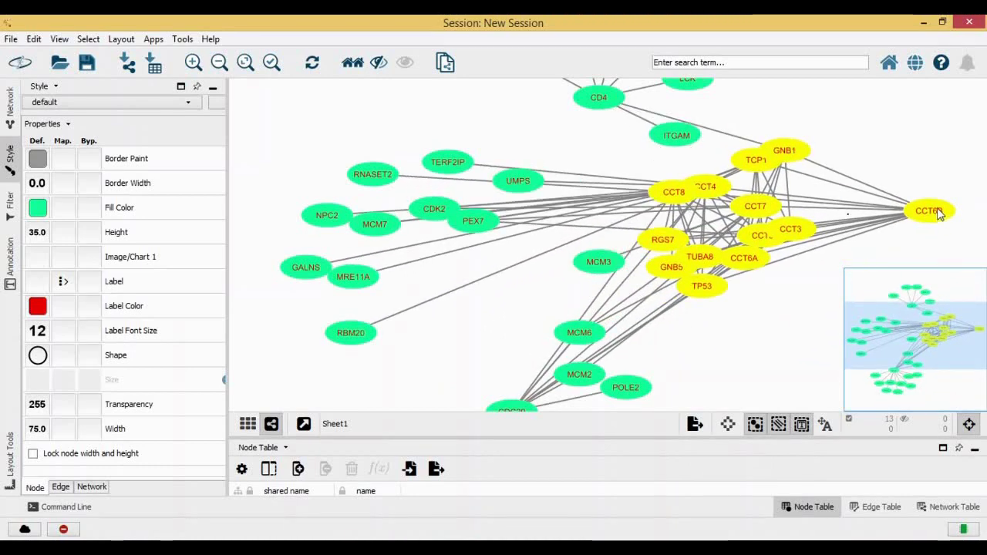
pyautogui.click(880, 163)
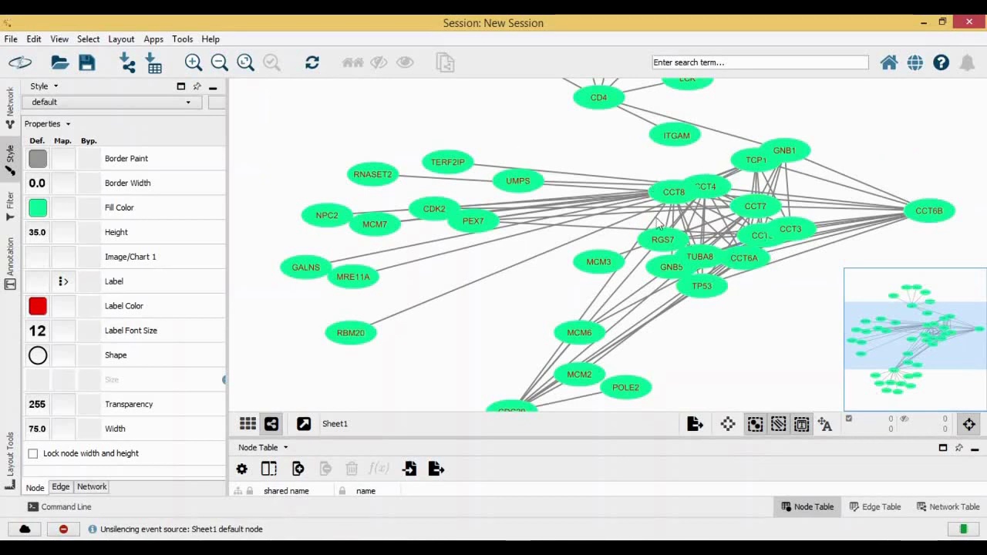
pyautogui.scroll(-5, 462, 267)
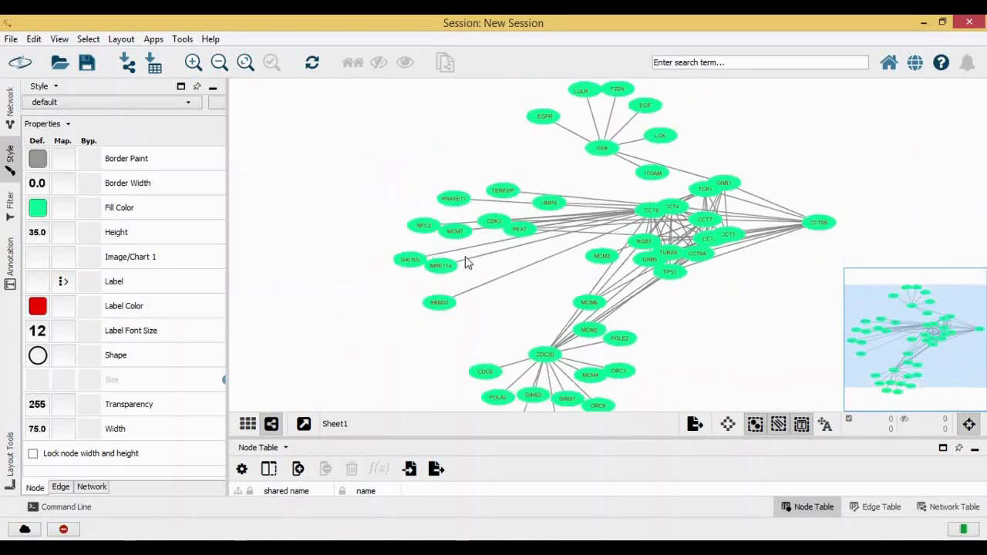
pyautogui.scroll(1, 663, 258)
pyautogui.scroll(2, 663, 258)
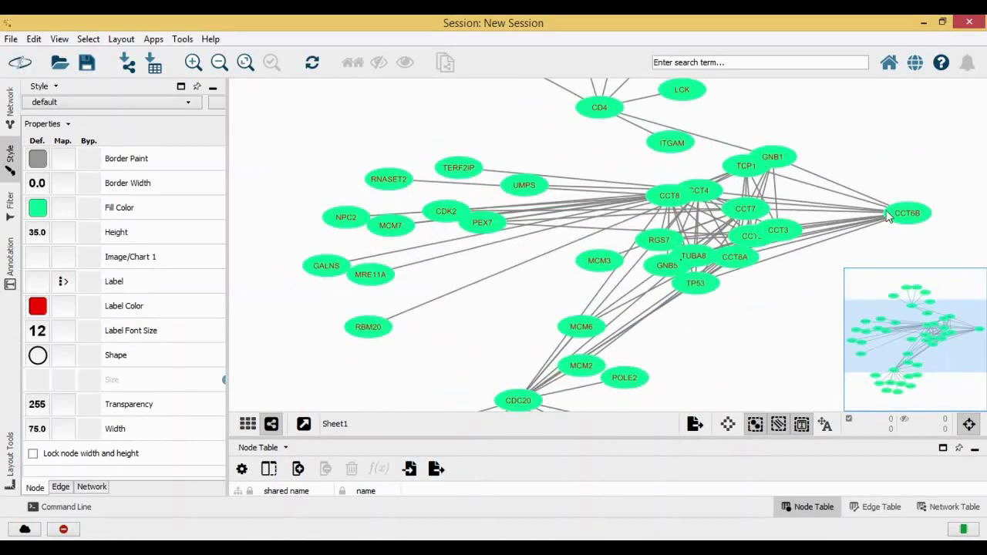
pyautogui.scroll(-4, 374, 230)
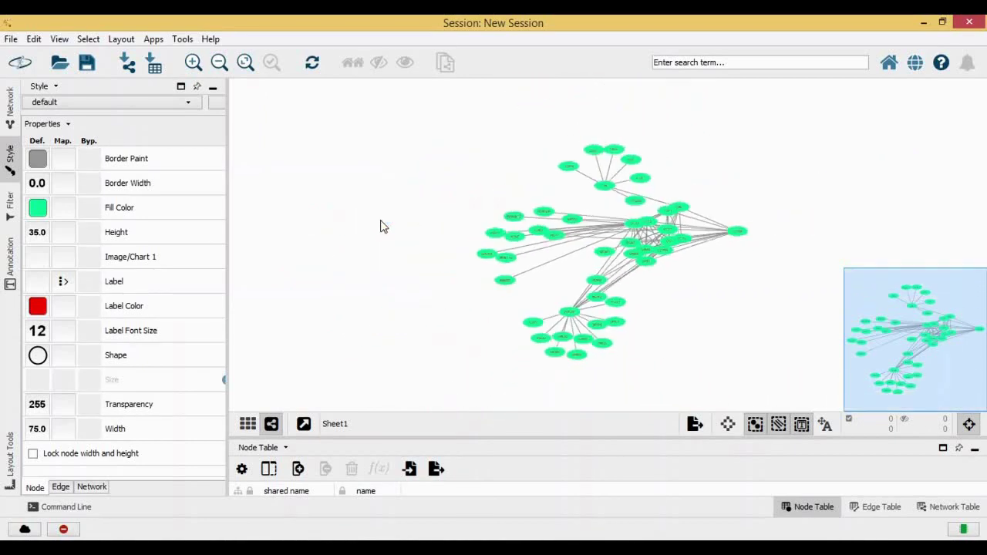
pyautogui.scroll(1, 381, 225)
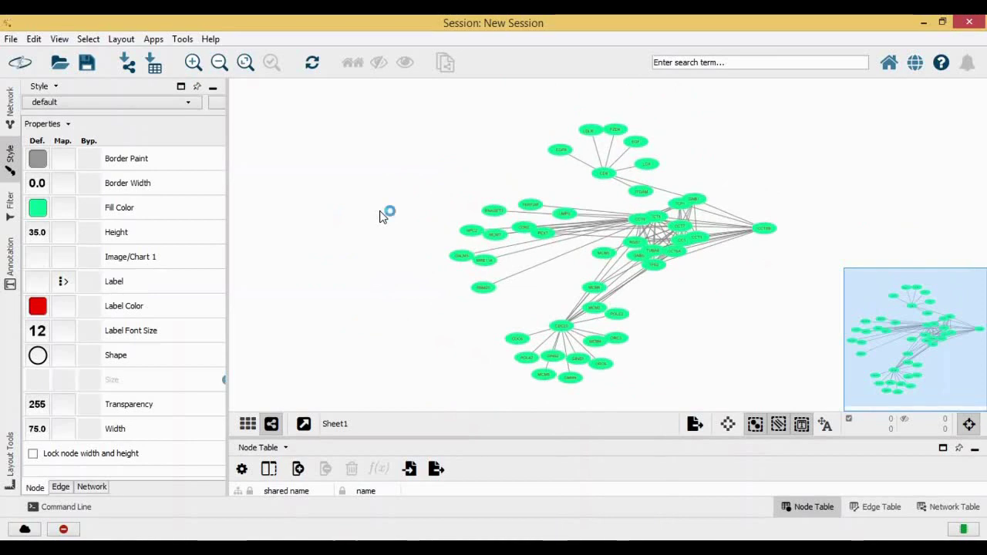
pyautogui.scroll(1, 381, 216)
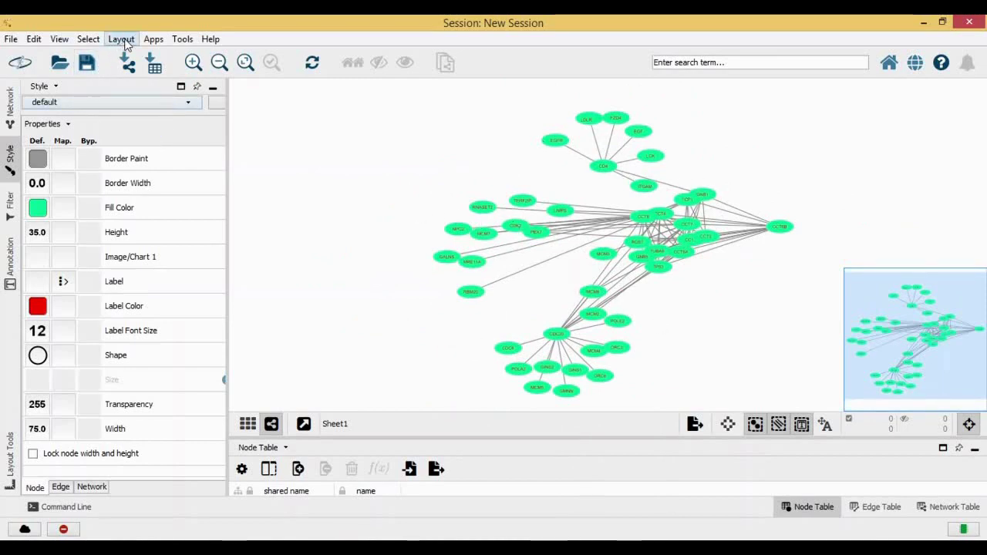
# Run Analyze Network as undirected, then widen the Analyzer panel and enlarge the Node Table
pyautogui.click(182, 38)
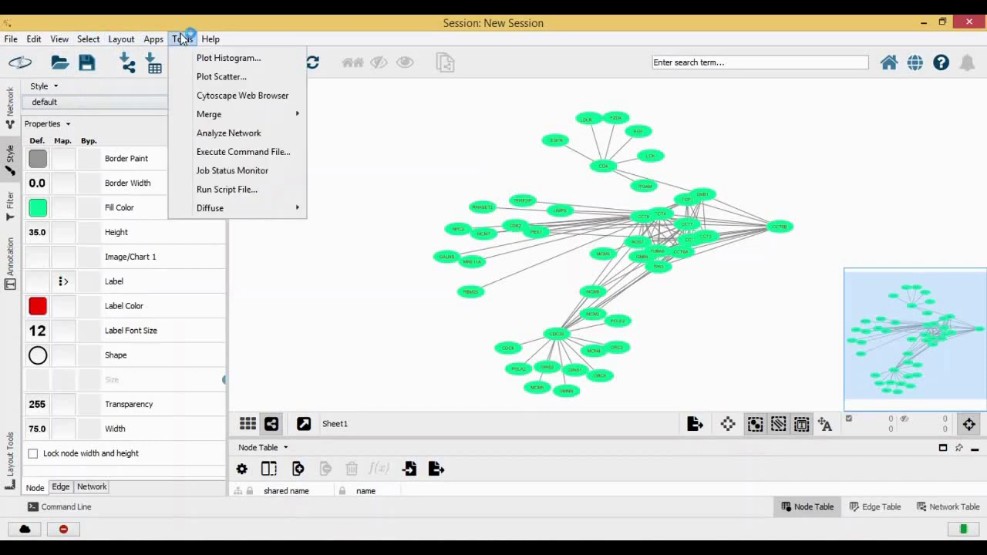
pyautogui.click(269, 143)
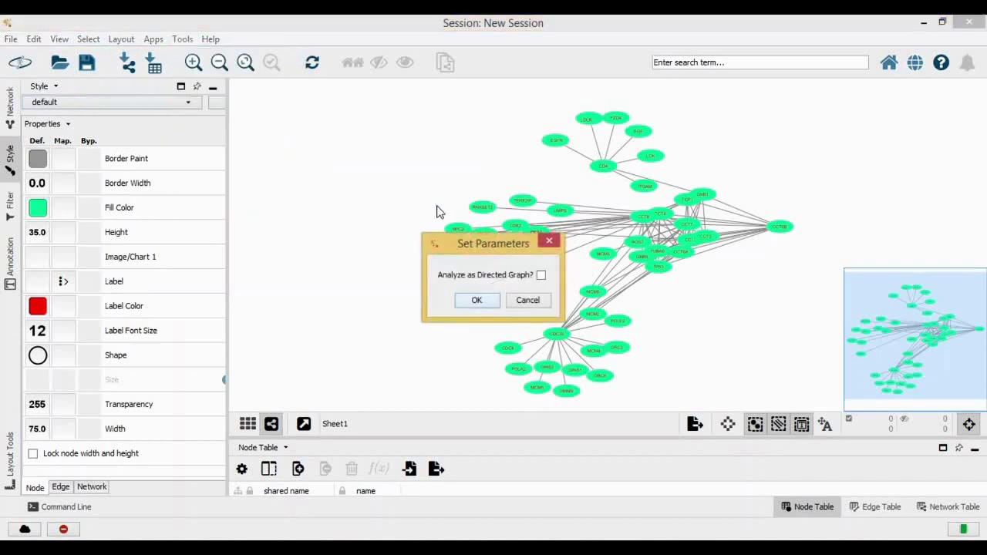
pyautogui.click(474, 304)
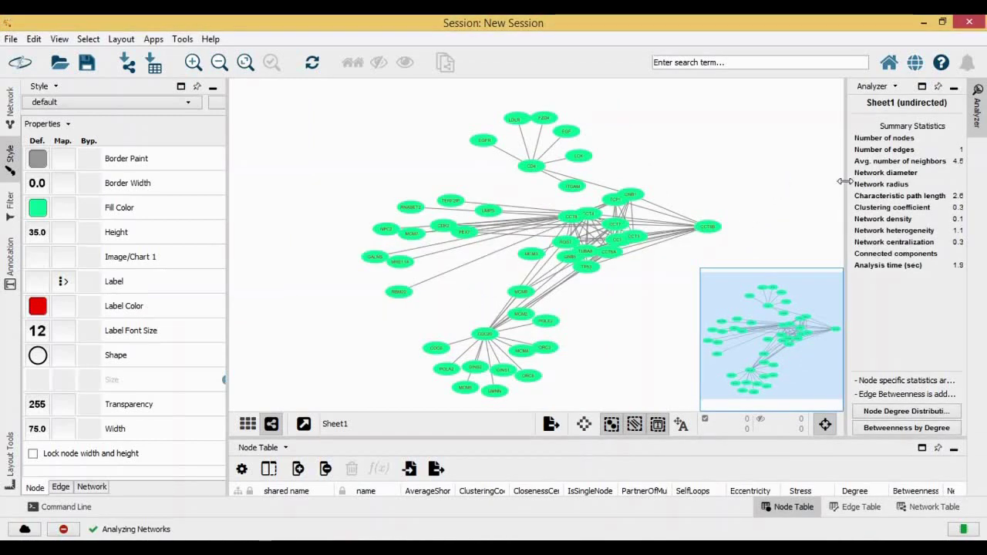
pyautogui.moveTo(846, 185); pyautogui.dragTo(800, 185)
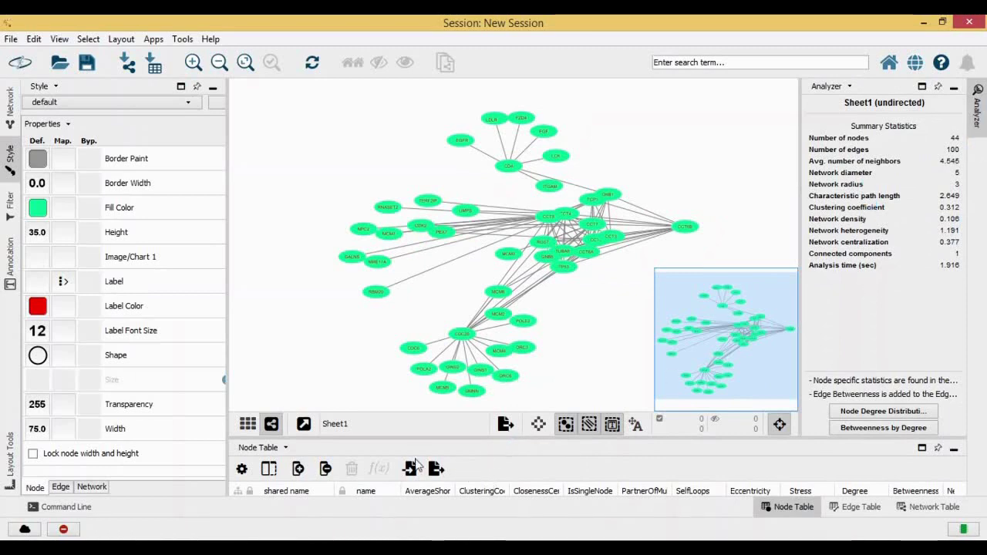
pyautogui.moveTo(546, 436); pyautogui.dragTo(561, 317)
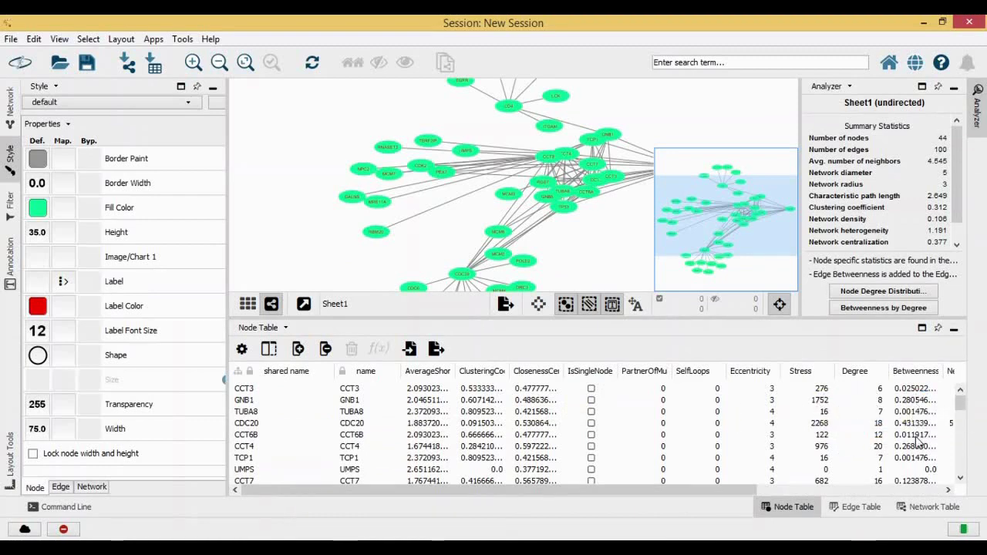
# Scroll the Node Table across to the Degree column and check CCT7's degree
pyautogui.moveTo(760, 489); pyautogui.dragTo(920, 488)
pyautogui.click(642, 480)
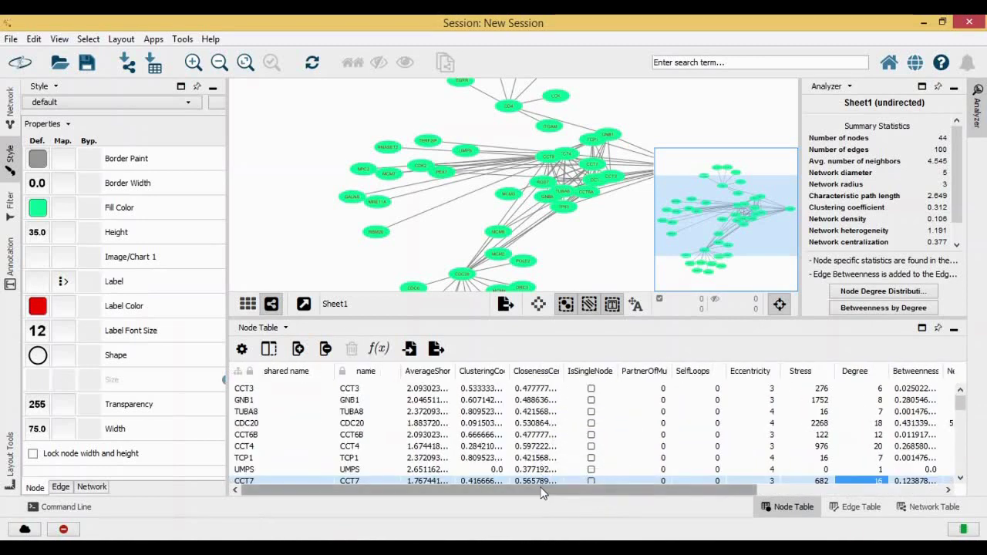
pyautogui.moveTo(542, 489); pyautogui.dragTo(593, 494)
pyautogui.moveTo(663, 492); pyautogui.dragTo(426, 493)
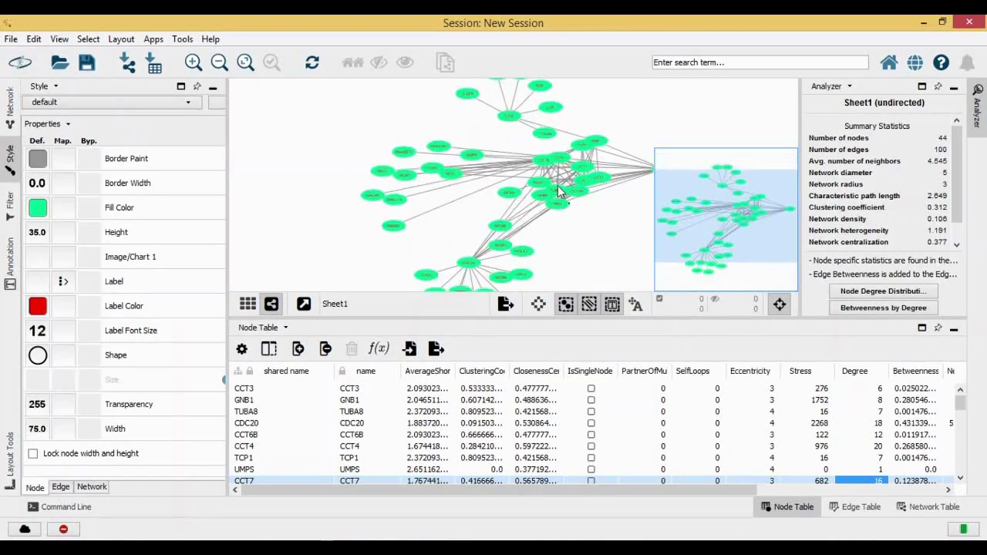
# Scan the Degree column and pick out CCT4's row with the highest degree, 20
pyautogui.scroll(-3, 558, 185)
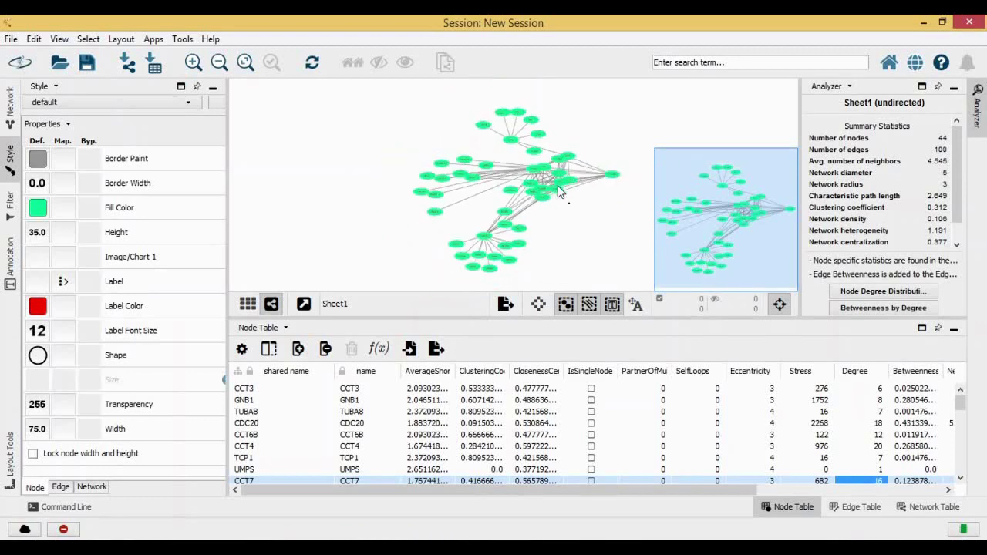
pyautogui.click(795, 492)
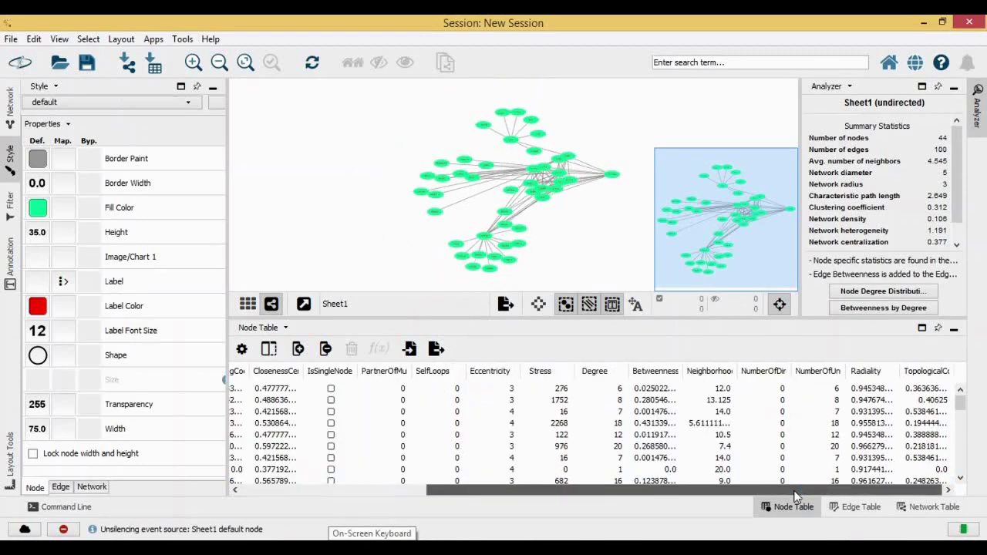
pyautogui.scroll(-3, 624, 455)
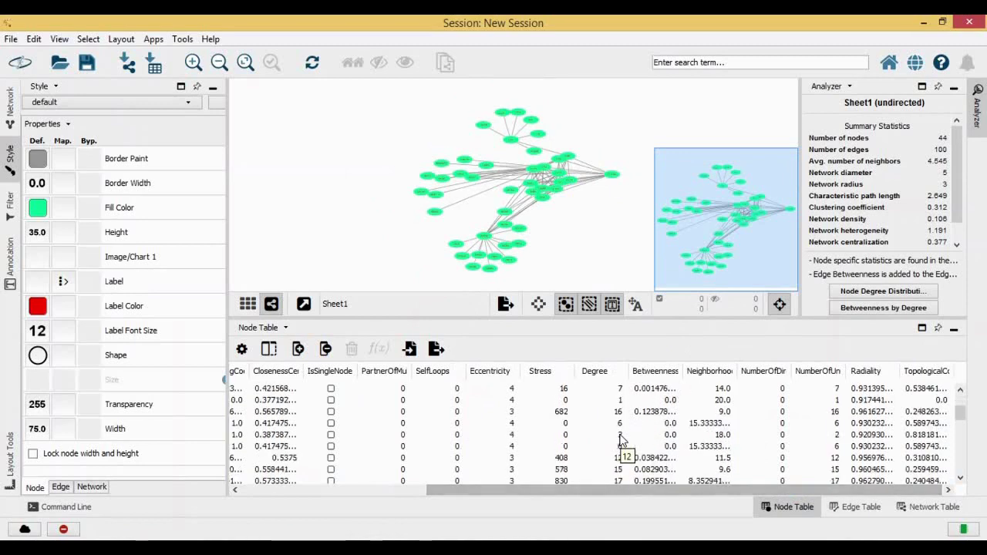
pyautogui.scroll(3, 628, 447)
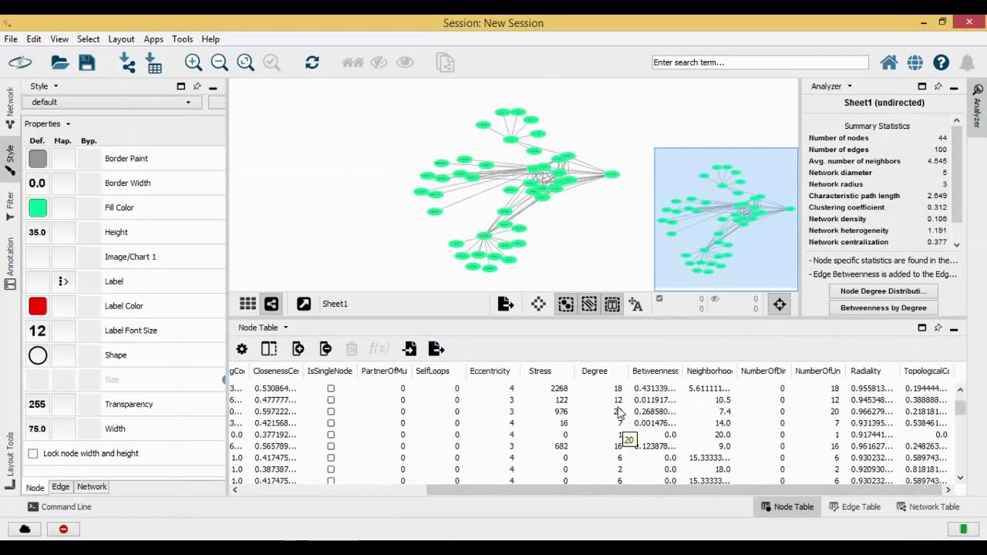
pyautogui.click(618, 413)
pyautogui.moveTo(647, 489); pyautogui.dragTo(293, 494)
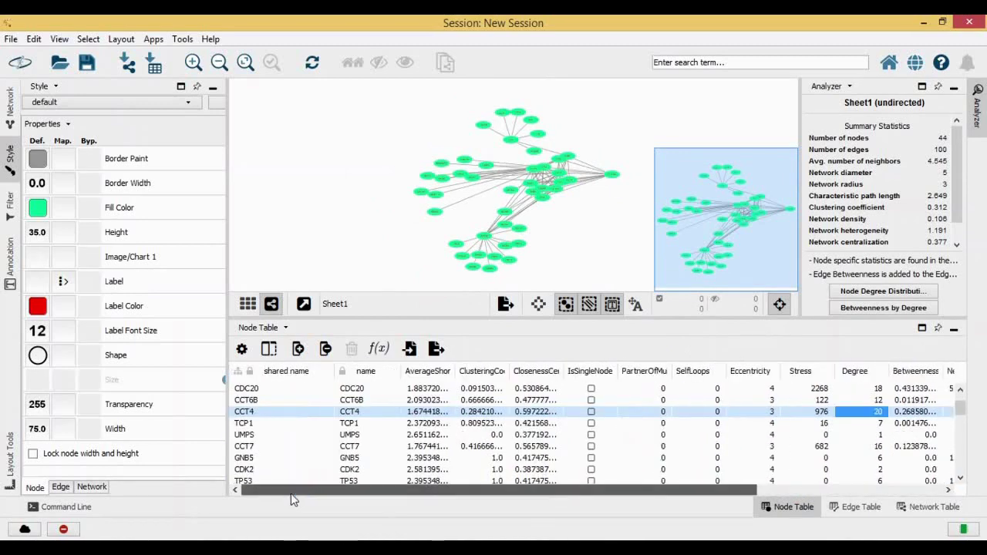
# Select the CCT4 node from its table row, then zoom and pan the canvas onto it
pyautogui.rightClick(257, 414)
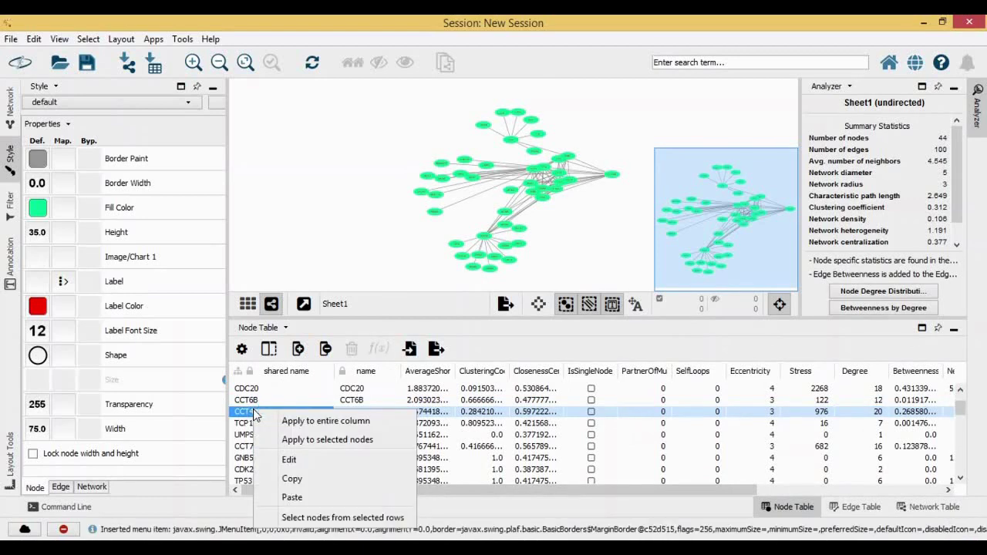
pyautogui.click(347, 519)
pyautogui.scroll(6, 558, 224)
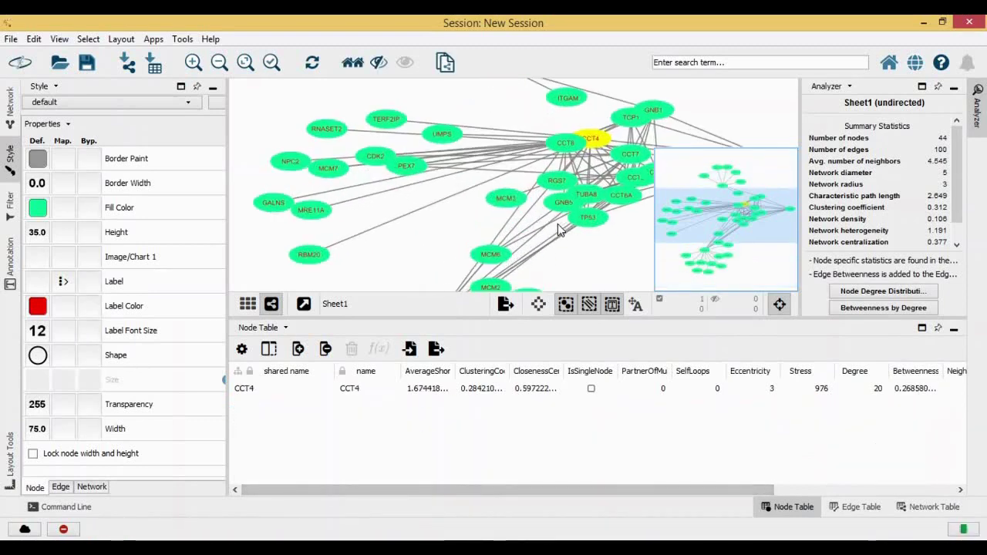
pyautogui.moveTo(595, 99); pyautogui.dragTo(576, 87)
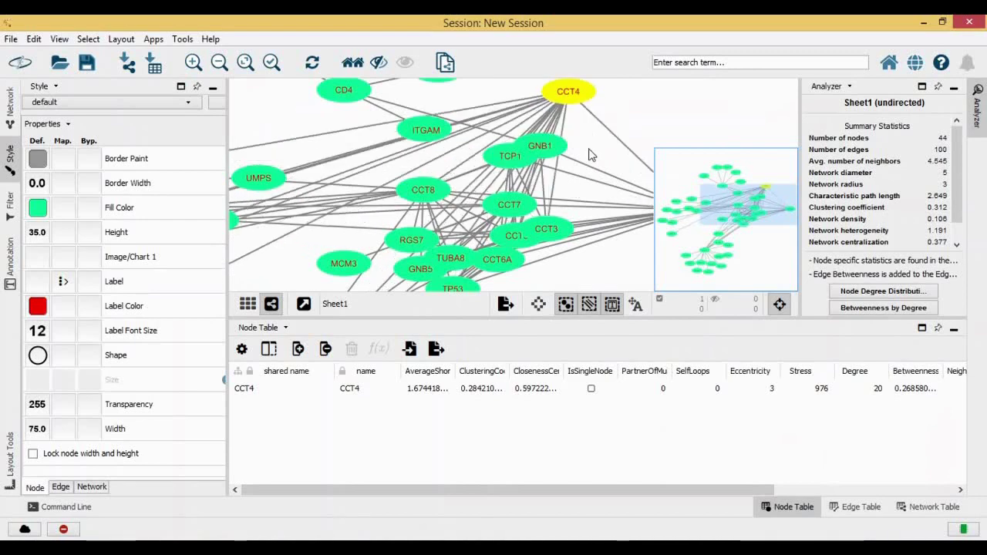
pyautogui.scroll(-3, 587, 160)
pyautogui.scroll(-3, 584, 160)
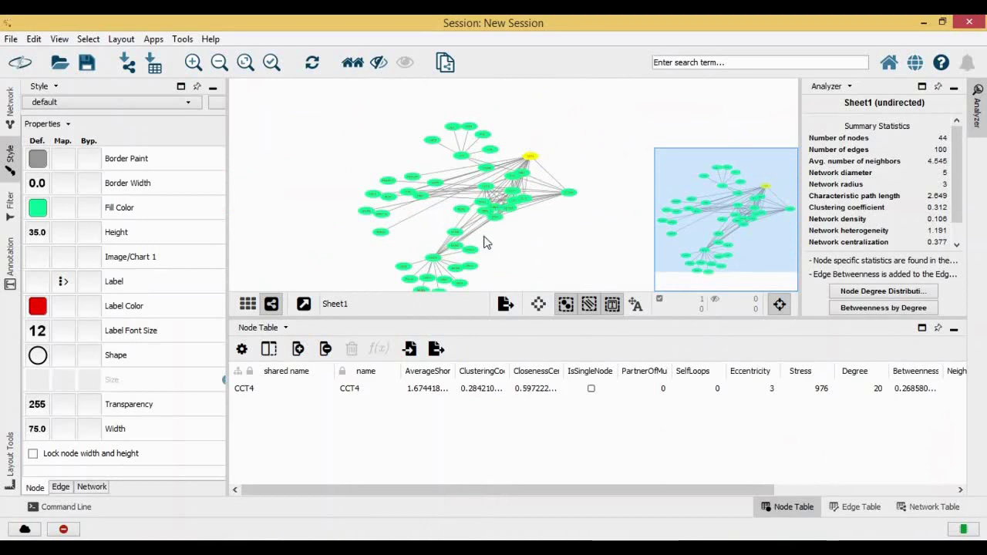
pyautogui.moveTo(535, 247); pyautogui.dragTo(532, 234)
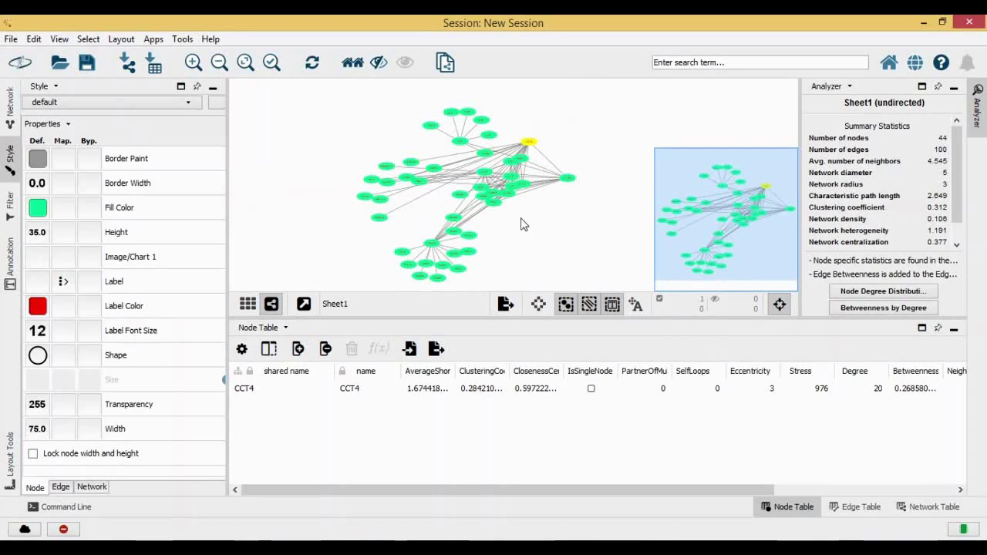
pyautogui.scroll(10, 555, 180)
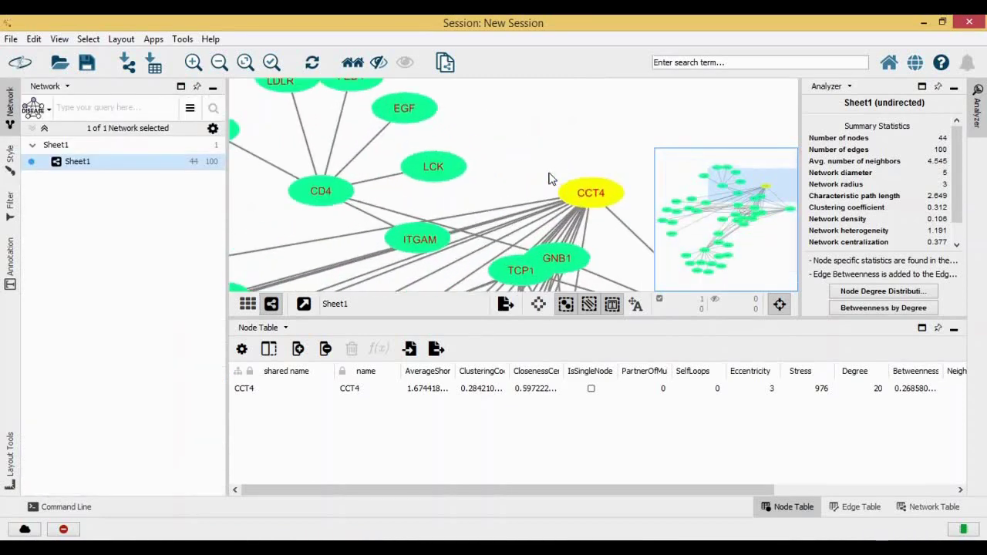
# Zoom around CCT4 and pan the empty canvas, deselecting CCT4 so every node's row returns
pyautogui.scroll(-5, 552, 179)
pyautogui.scroll(2, 551, 165)
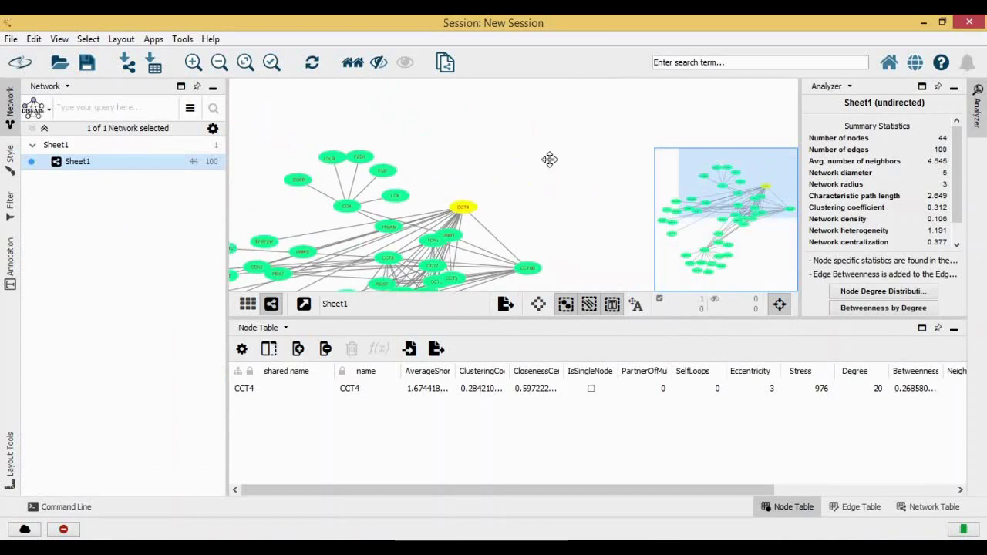
pyautogui.scroll(4, 487, 181)
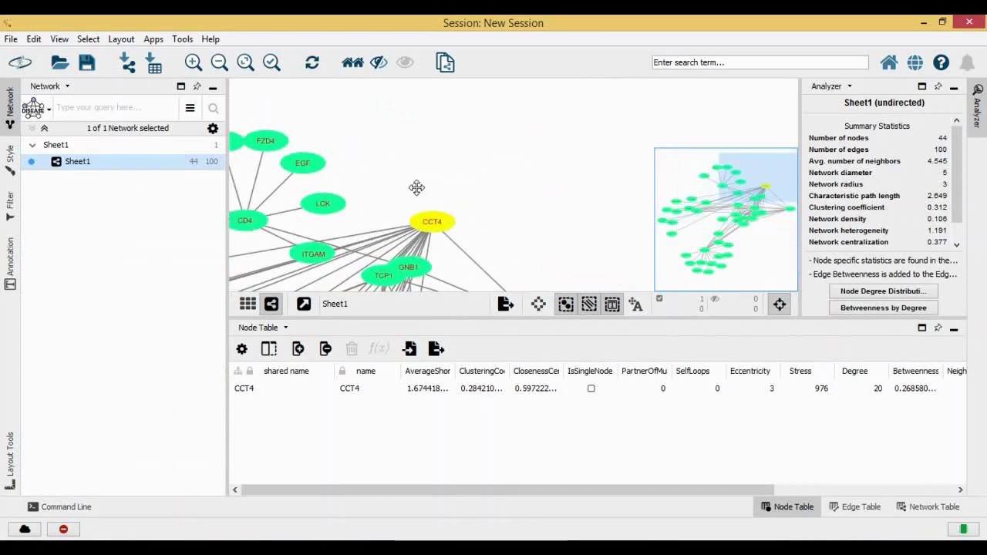
pyautogui.moveTo(416, 187); pyautogui.dragTo(498, 141)
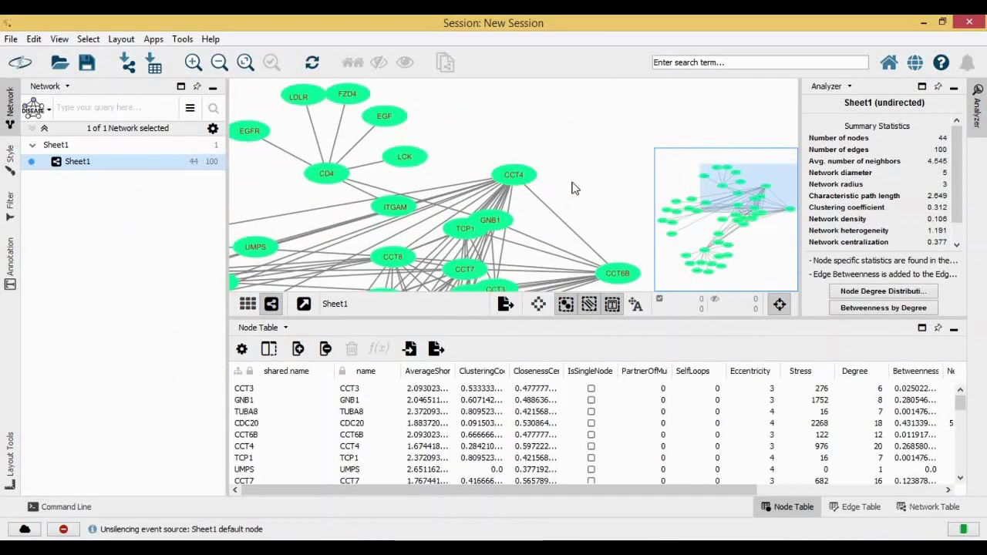